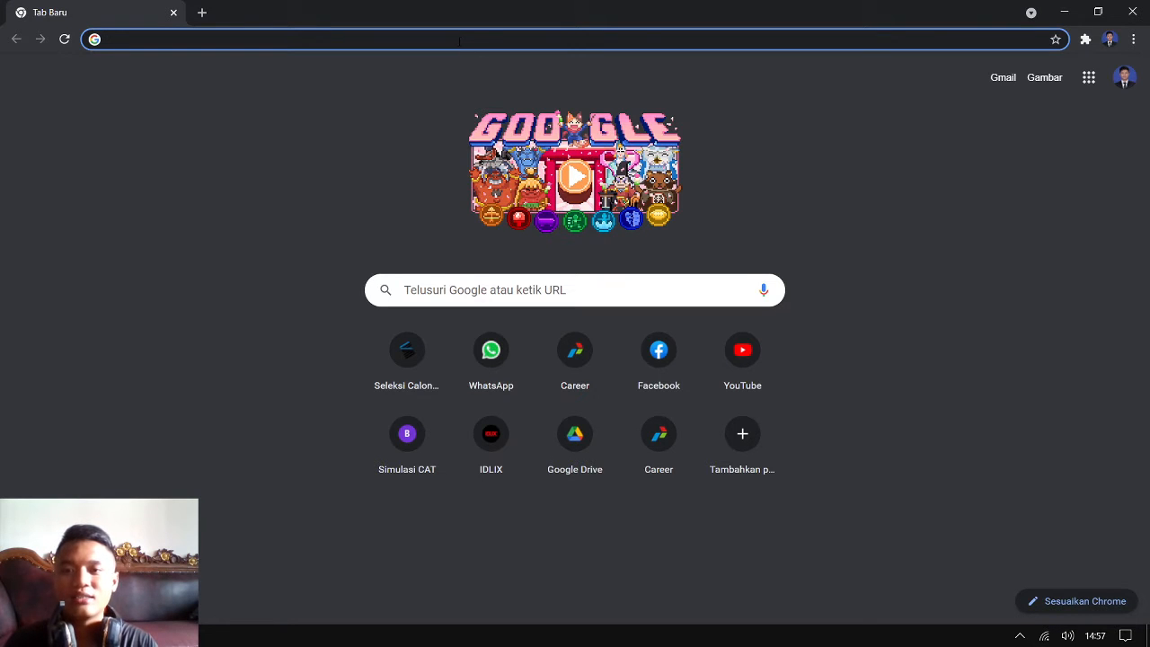
# Search the web for "windows 10", open Microsoft's Download Windows 10 page and dismiss the translation popup
pyautogui.click(459, 40)
pyautogui.write('windows')
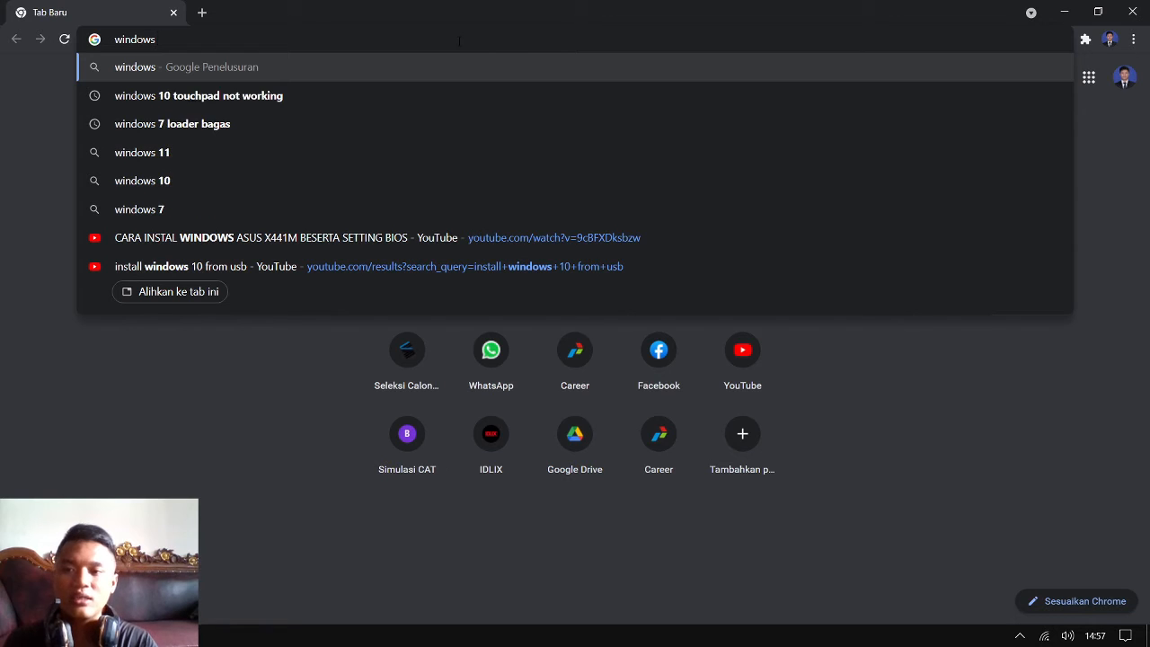
pyautogui.write(' 10')
pyautogui.press('Return')
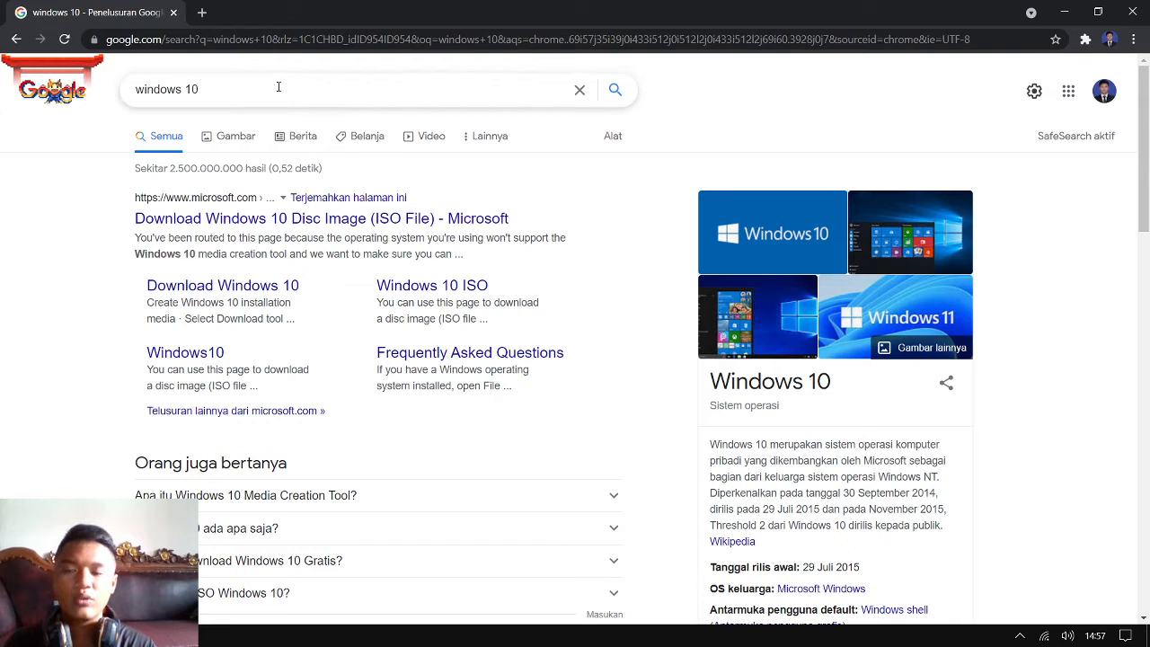
pyautogui.click(245, 227)
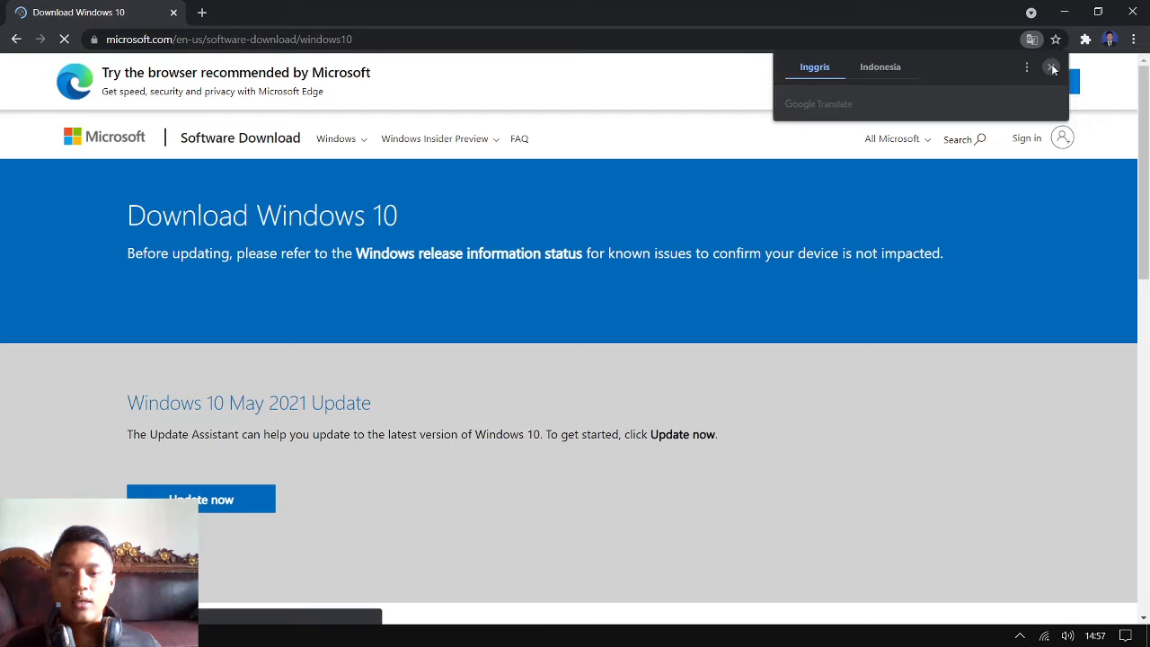
pyautogui.click(1053, 68)
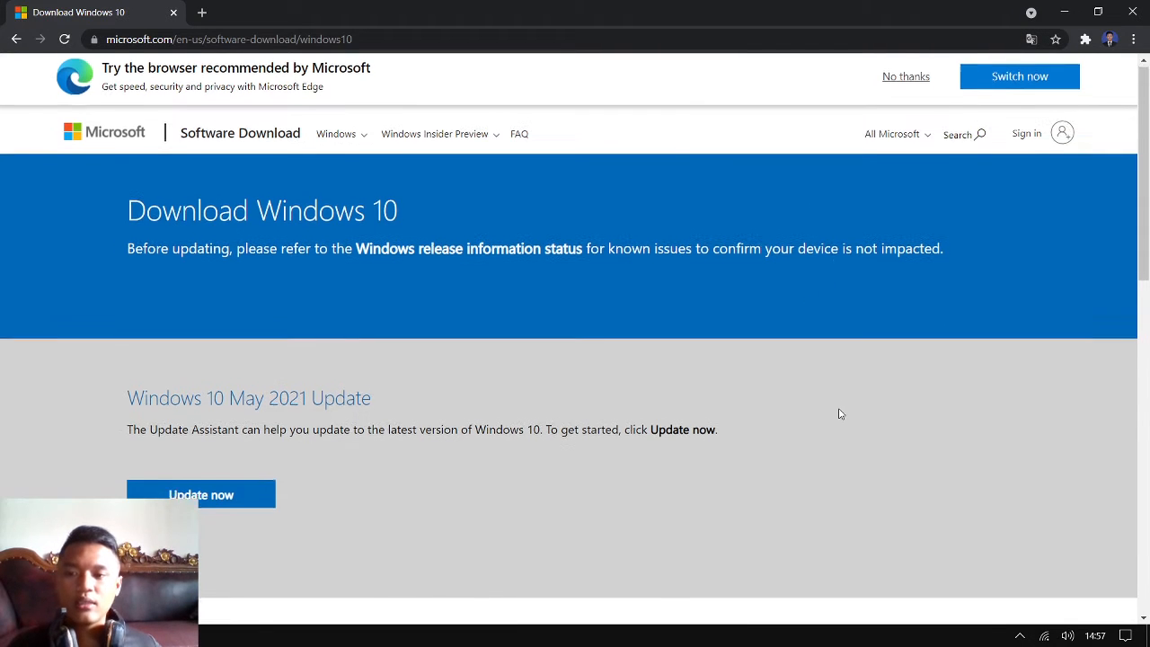
# Request the media creation tool download under Create Windows 10 installation media, and close the download dialog without starting it
pyautogui.scroll(-1, 837, 411)
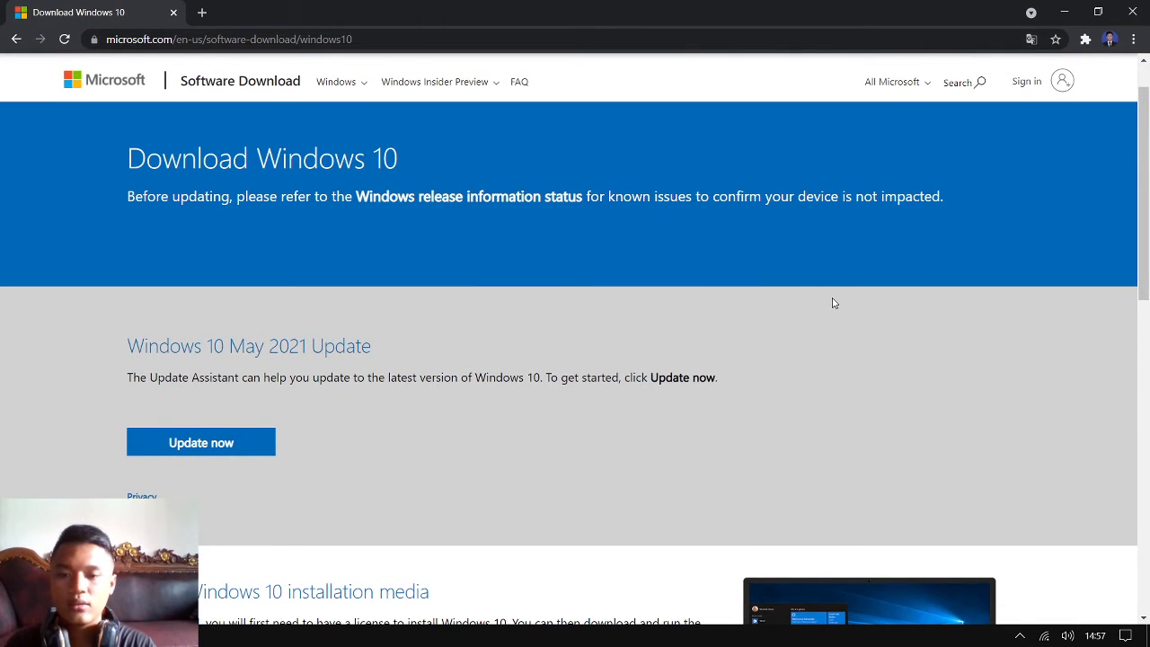
pyautogui.scroll(-3, 834, 303)
pyautogui.scroll(-1, 834, 303)
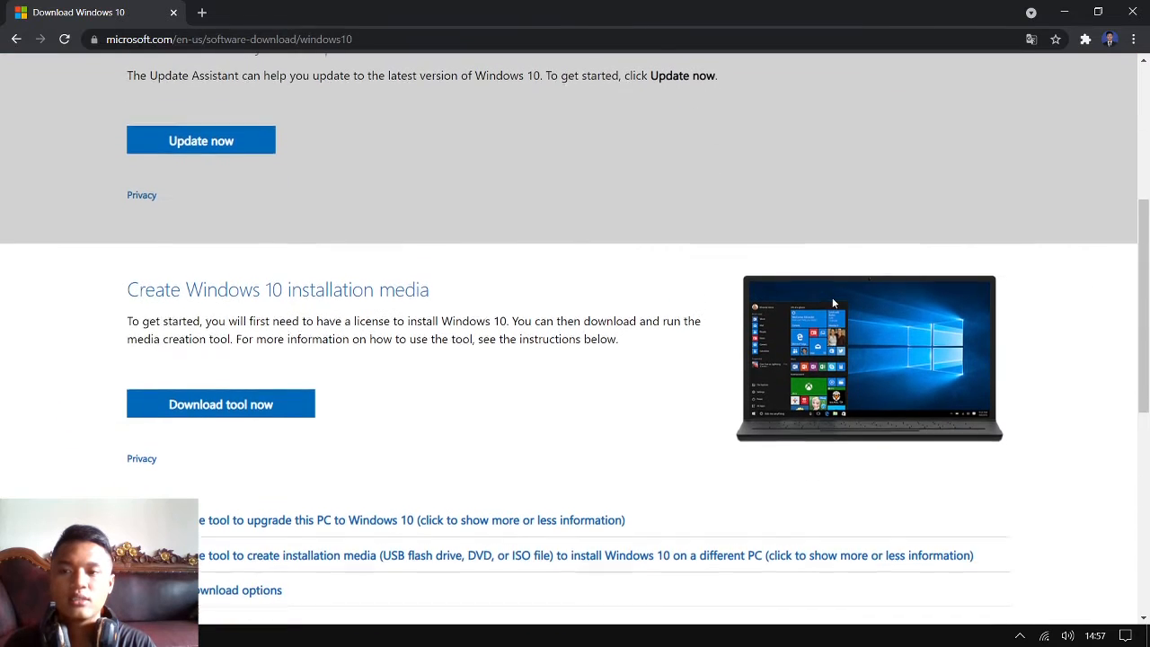
pyautogui.scroll(1, 832, 300)
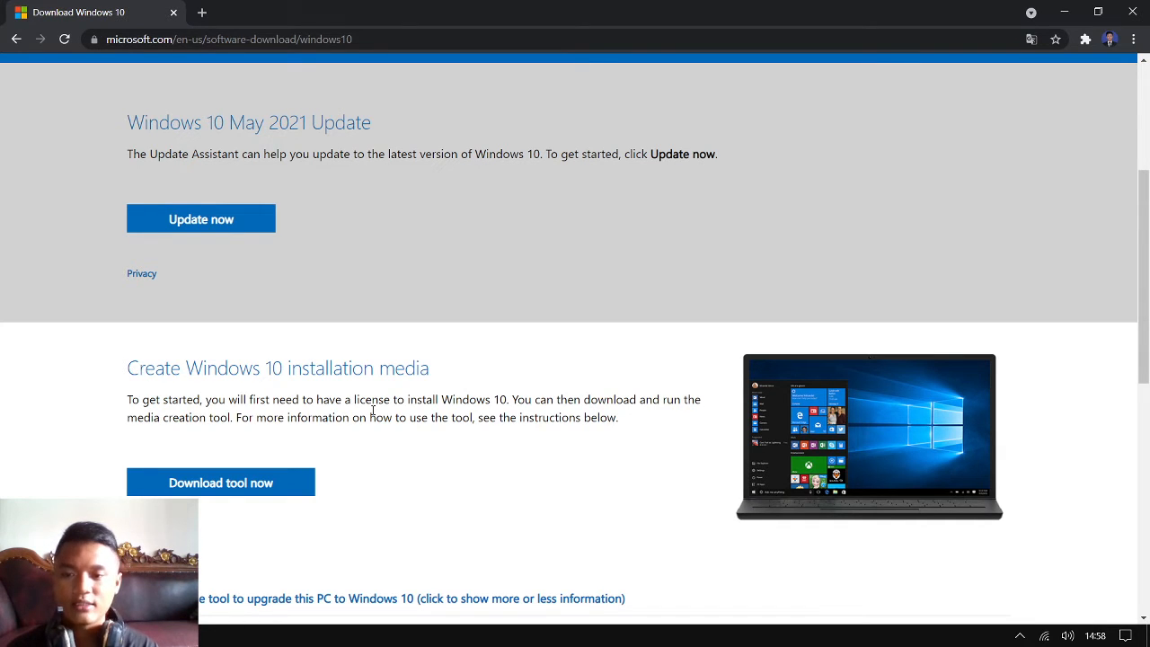
pyautogui.scroll(-1, 542, 461)
pyautogui.scroll(-4, 543, 461)
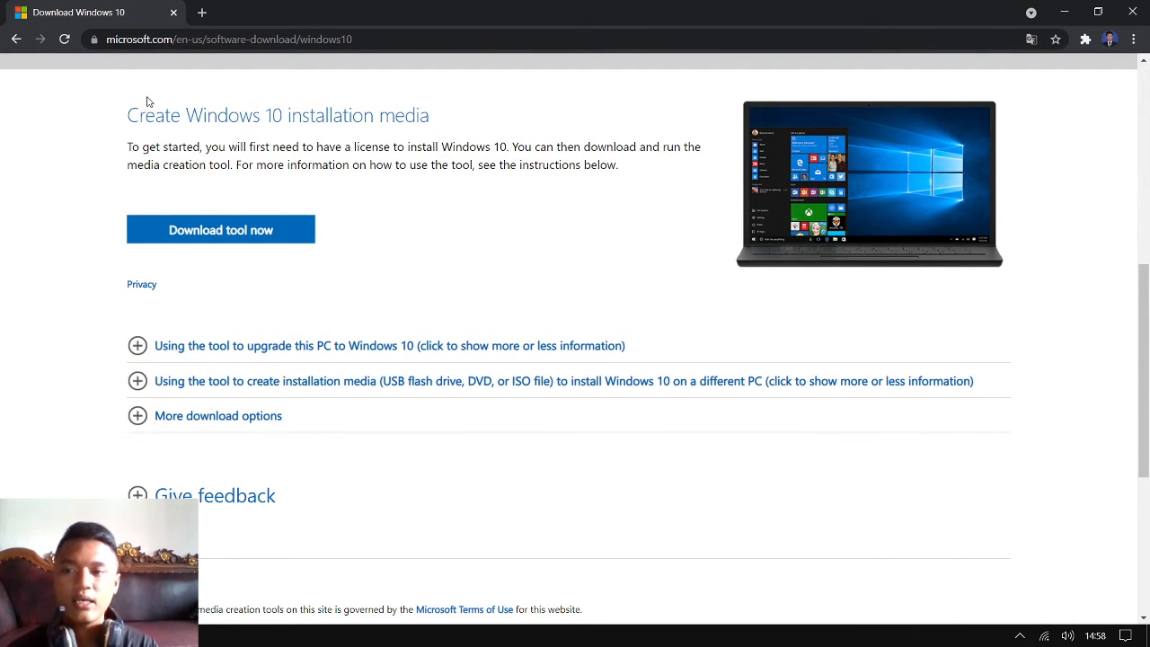
pyautogui.scroll(1, 390, 171)
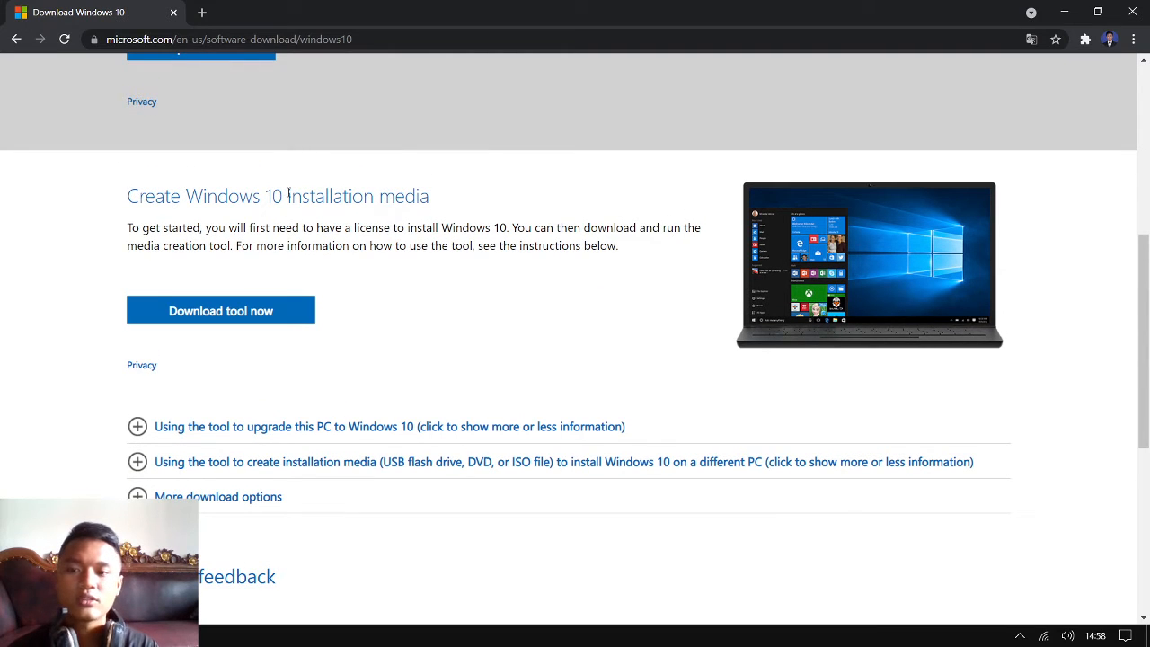
pyautogui.click(200, 321)
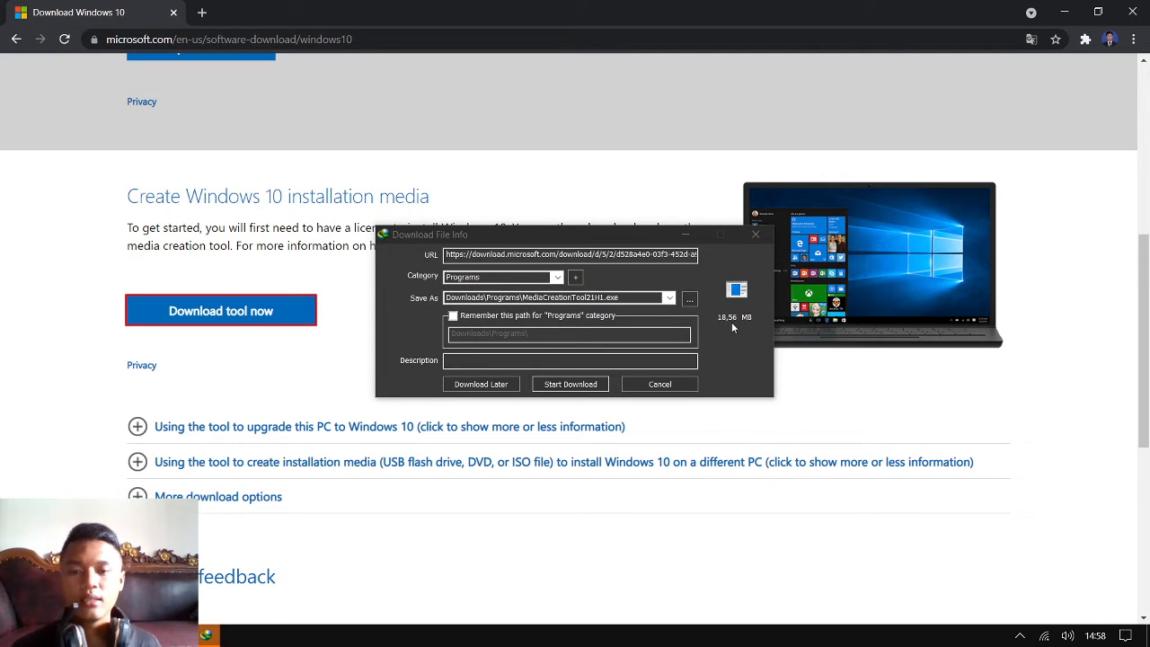
pyautogui.click(755, 235)
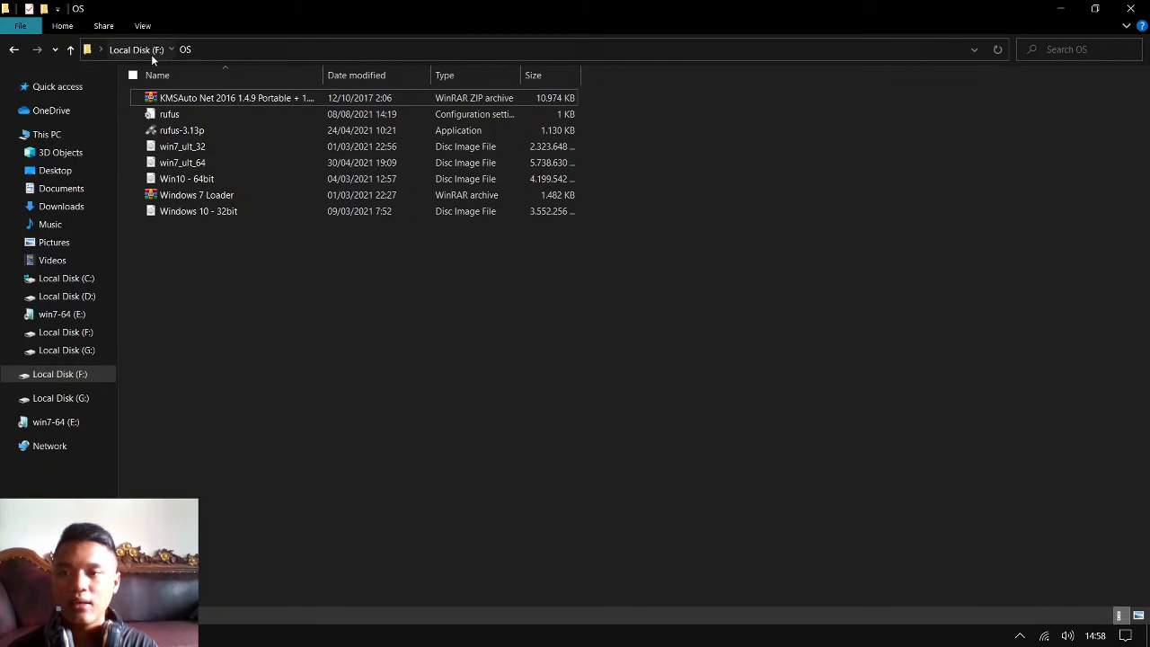
# Launch MediaCreationTool20H2 from the APP folder on Local Disk (F:)
pyautogui.click(151, 54)
pyautogui.doubleClick(187, 96)
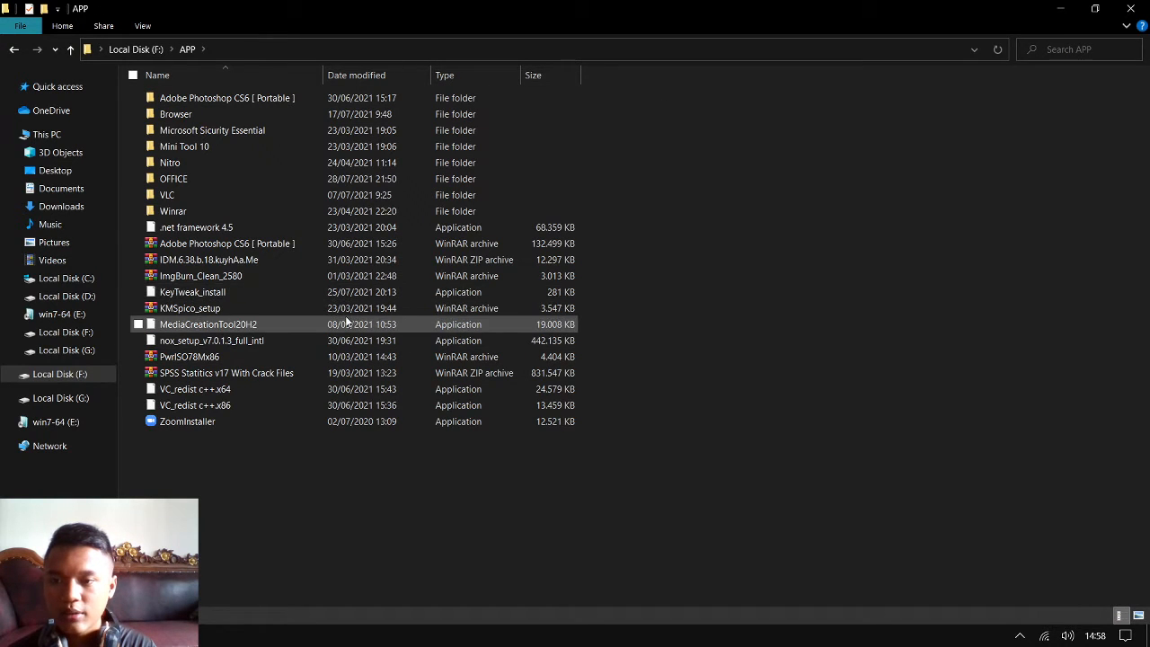
pyautogui.doubleClick(346, 317)
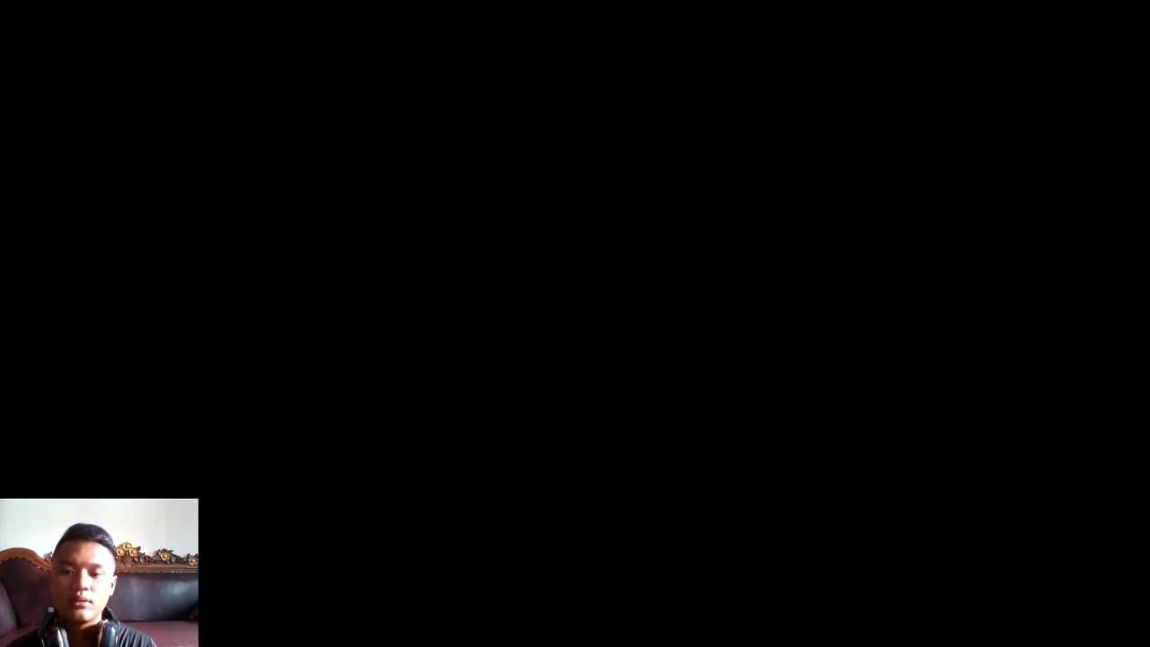
pyautogui.click(492, 430)
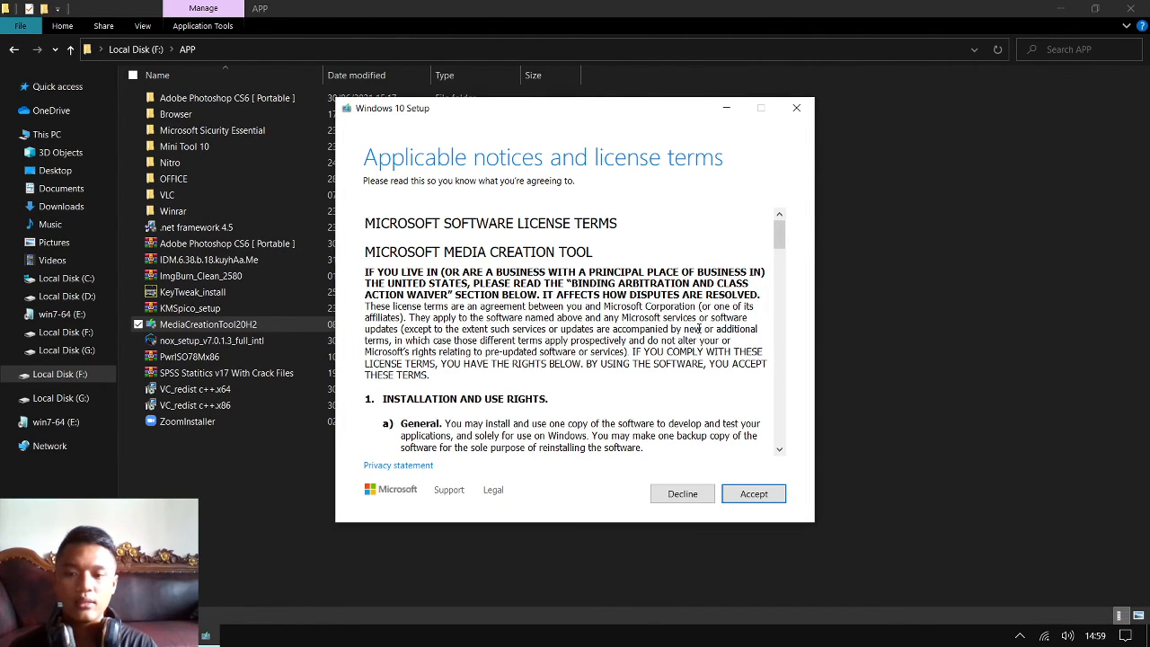
# Look through the Microsoft Media Creation Tool license terms and accept them
pyautogui.scroll(-10, 728, 329)
pyautogui.scroll(-10, 665, 356)
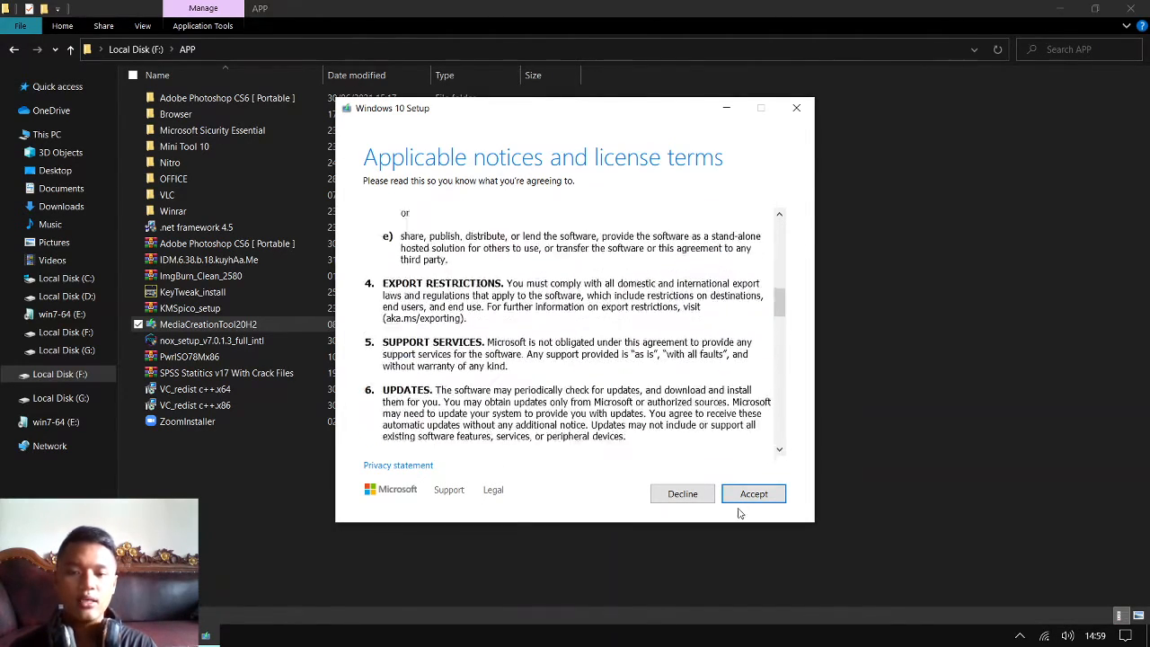
pyautogui.click(753, 495)
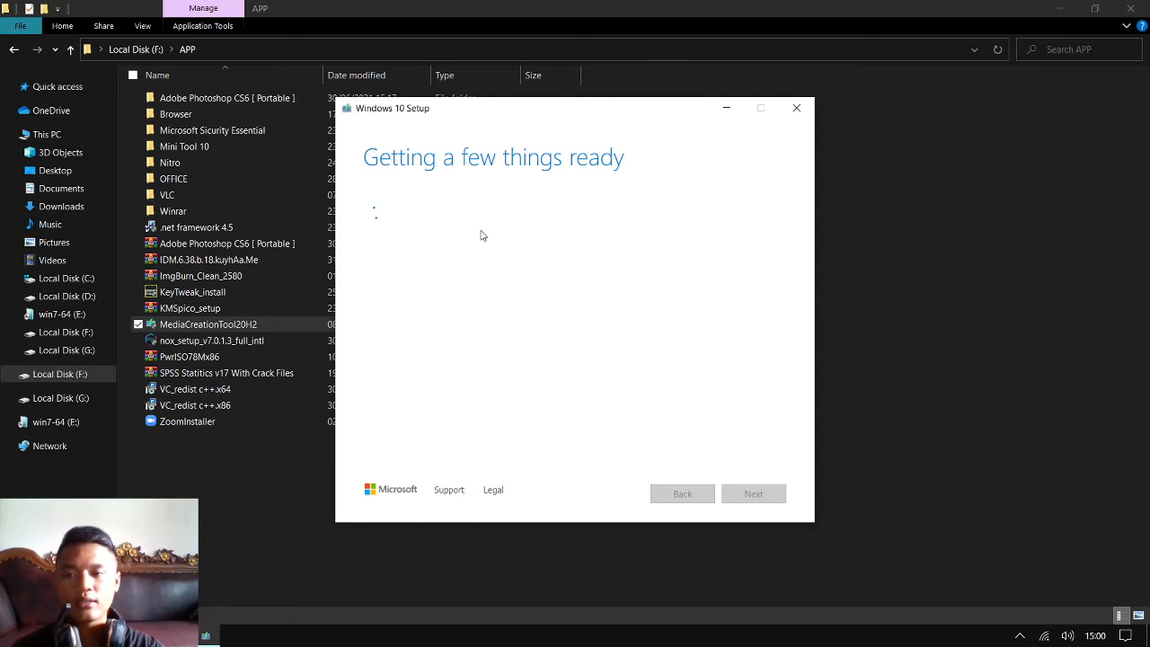
# Minimize the APP folder window and quit Windows 10 Setup, confirming the exit
pyautogui.click(1049, 8)
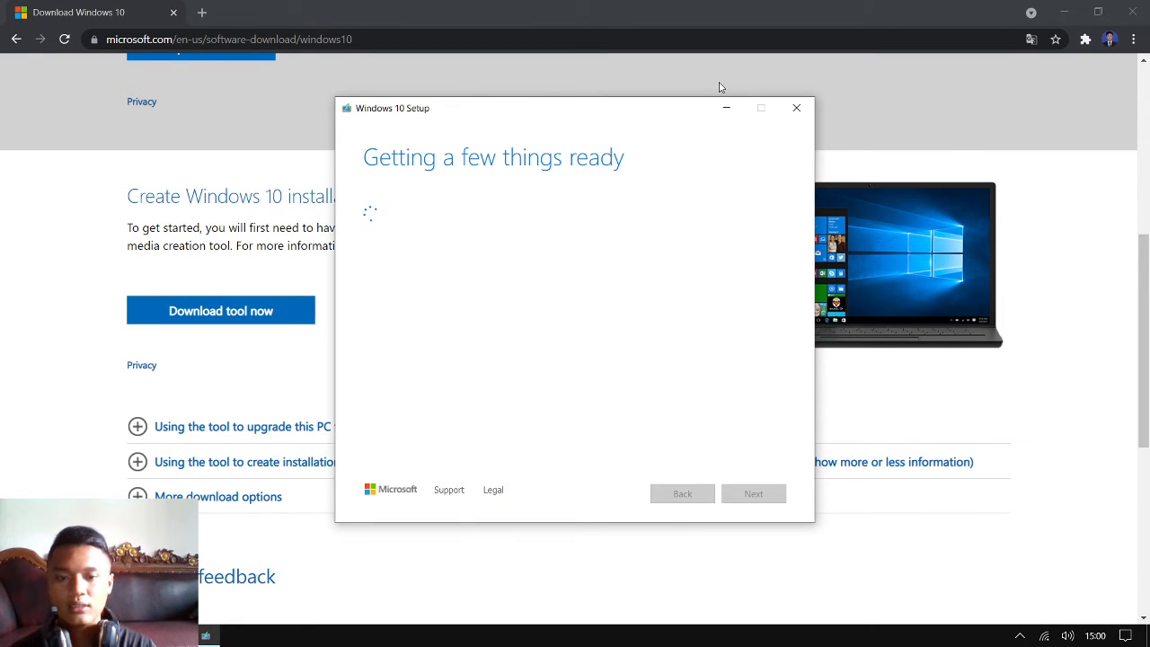
pyautogui.click(796, 109)
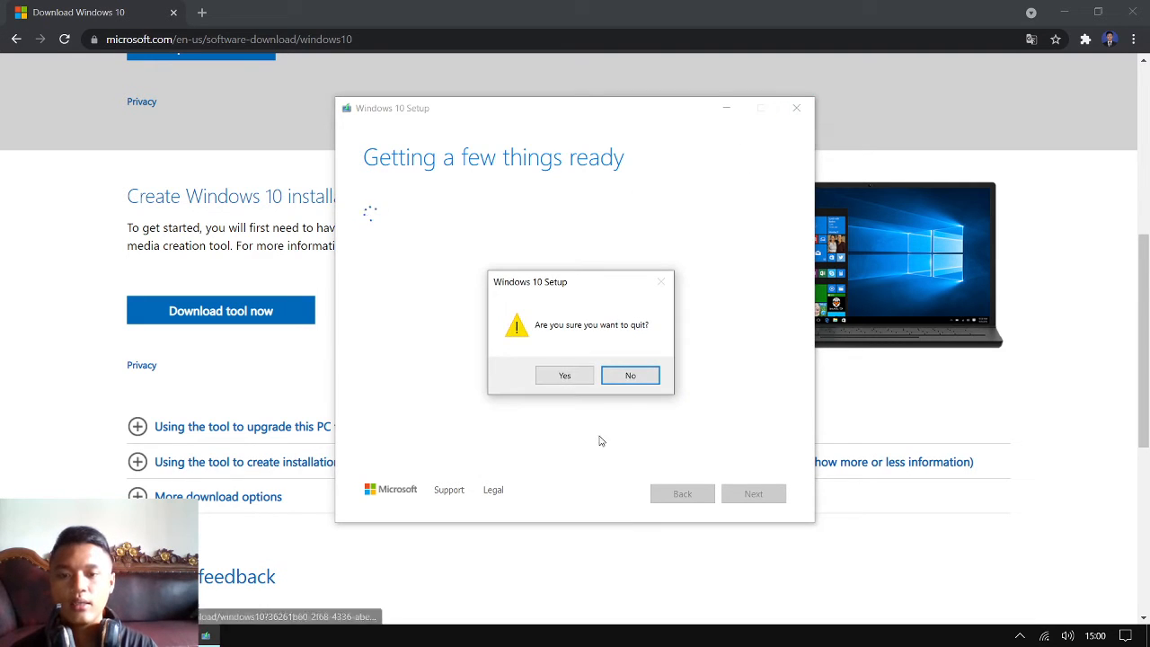
pyautogui.click(565, 376)
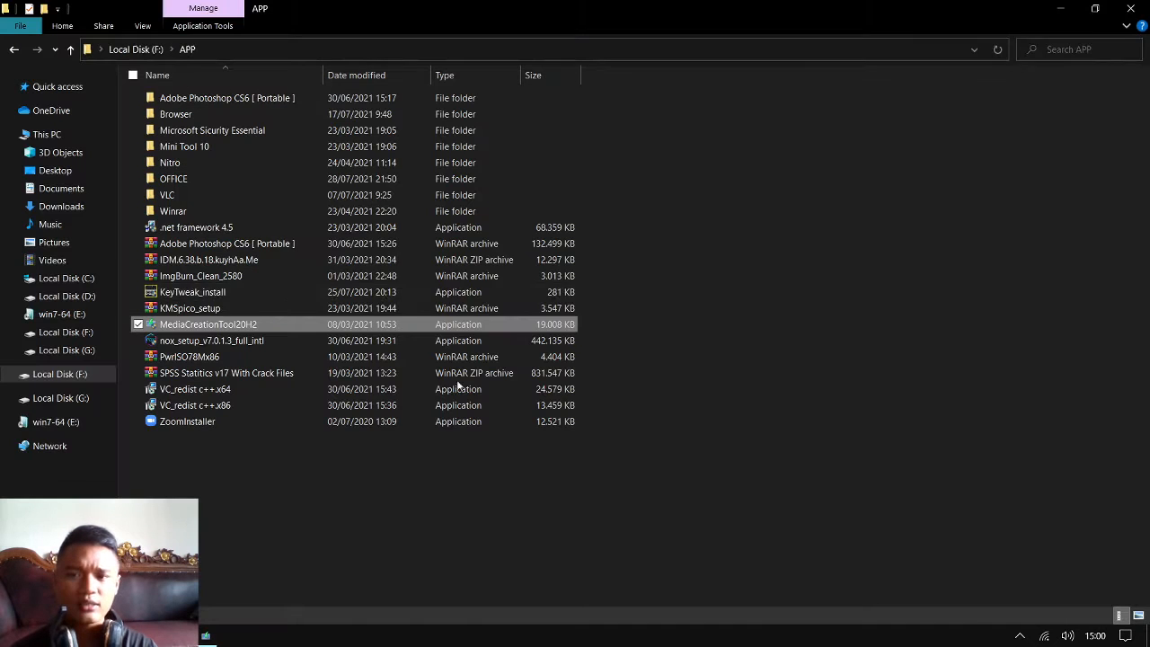
# Open the OS folder on Local Disk (F:) containing the Windows disc images
pyautogui.click(240, 79)
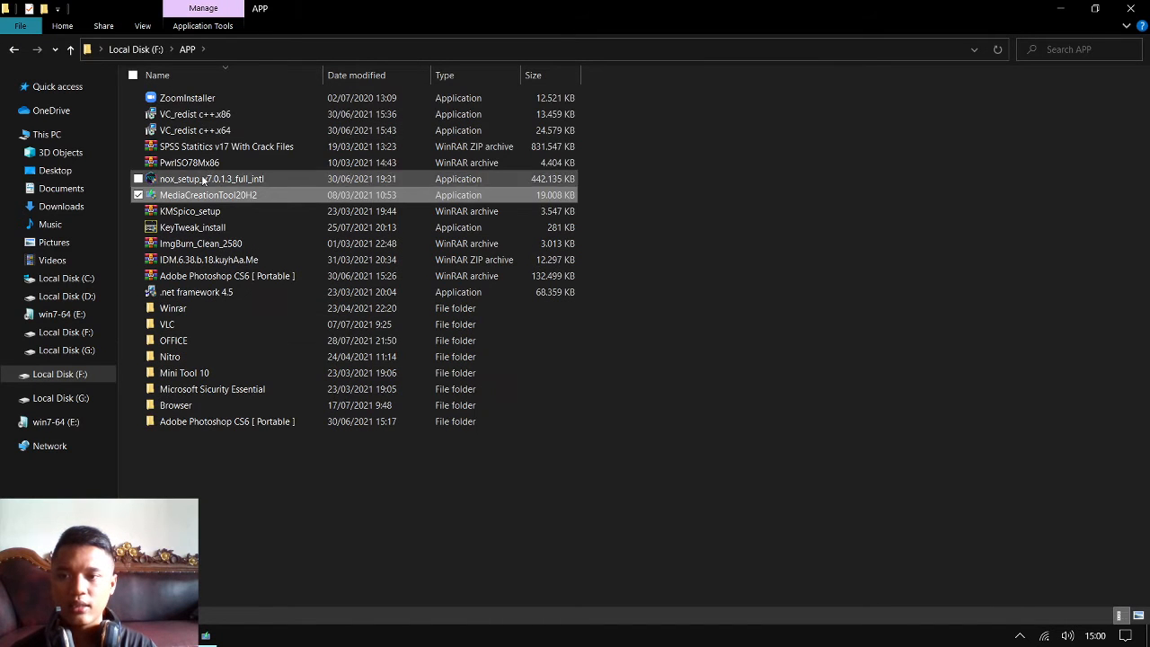
pyautogui.click(151, 51)
pyautogui.doubleClick(226, 135)
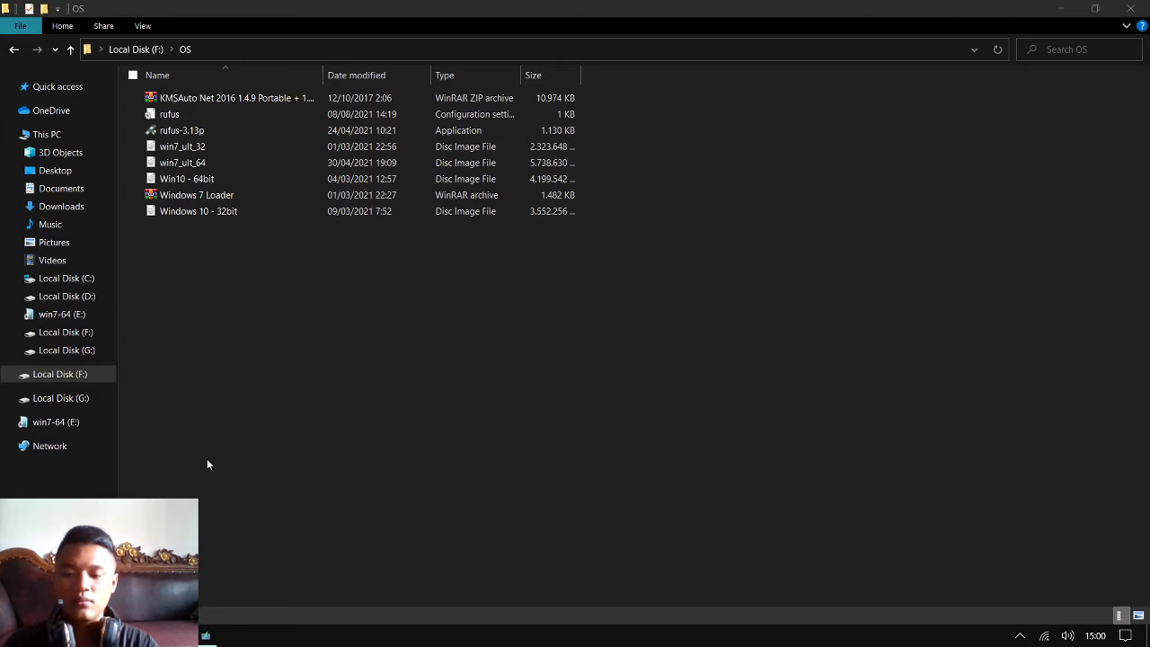
# Launch the Windows Magnifier app using system search
pyautogui.press('super')
pyautogui.write('mag')
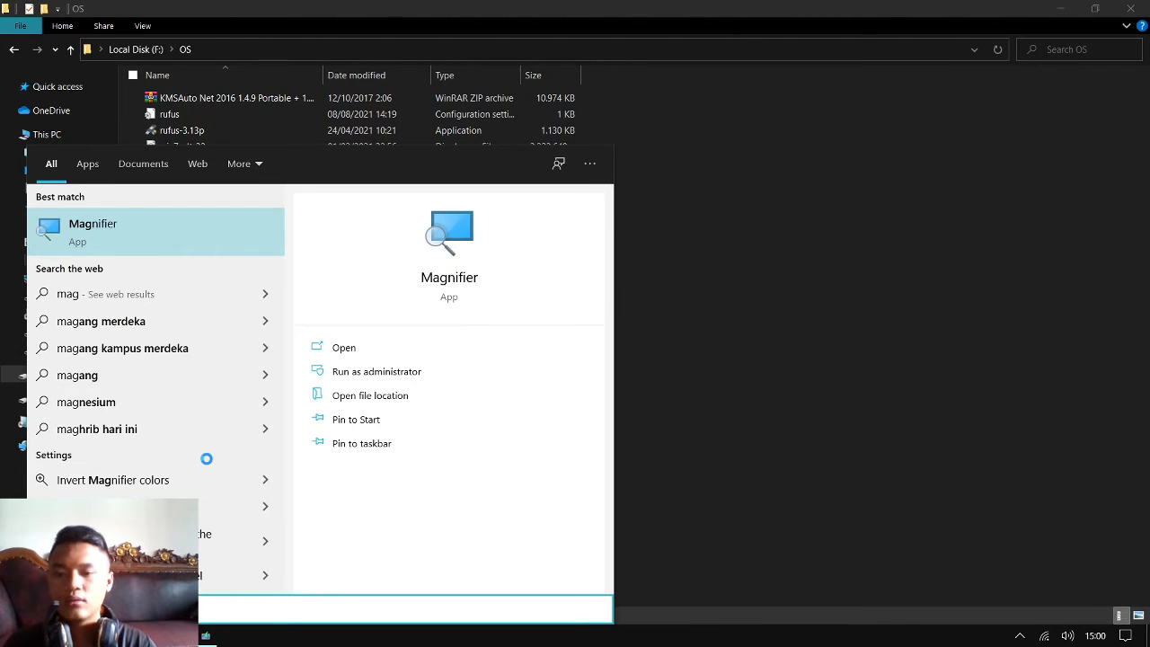
pyautogui.press('Return')
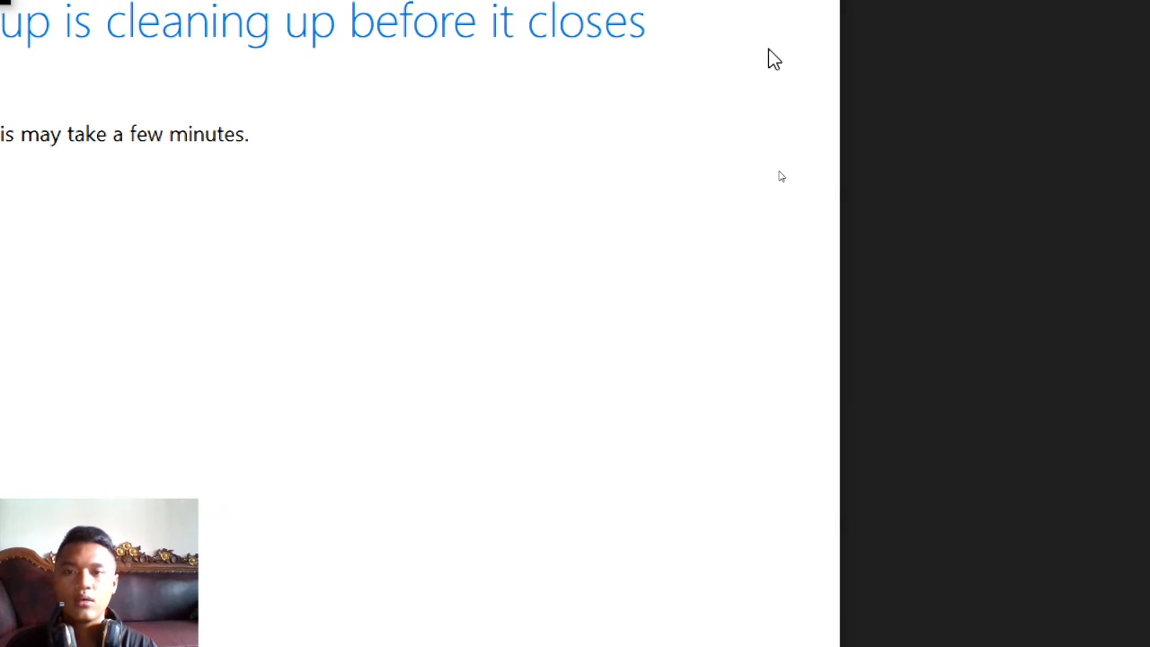
# Bring up the Magnifier controls, set the zoom to 200%, and move the Magnifier window below the OS folder's file list
pyautogui.hotkey('alt', 'Tab')
pyautogui.press('Tab')
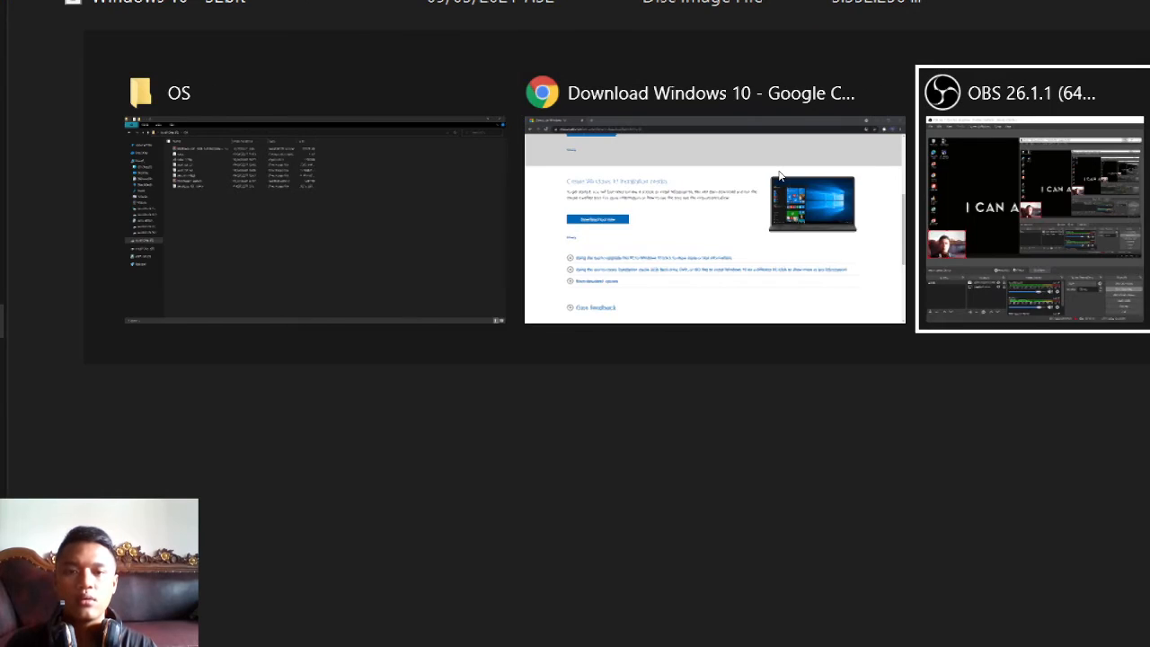
pyautogui.hotkey('alt', 'Tab')
pyautogui.hotkey('alt', 'Tab')
pyautogui.hotkey('alt', 'Tab')
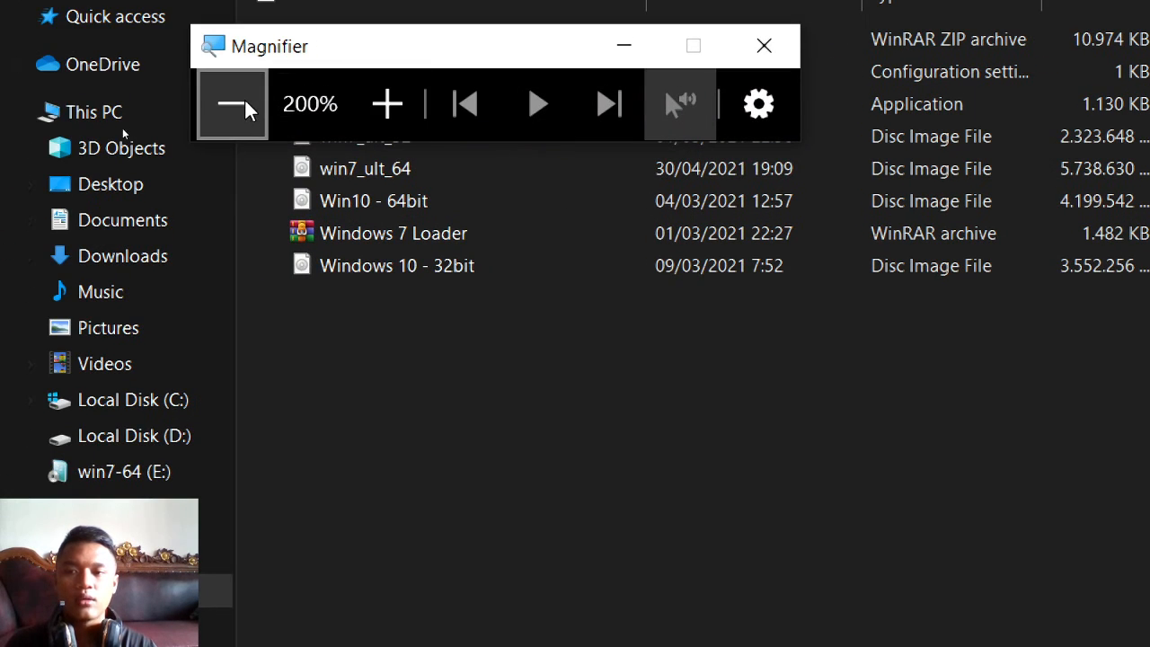
pyautogui.click(246, 103)
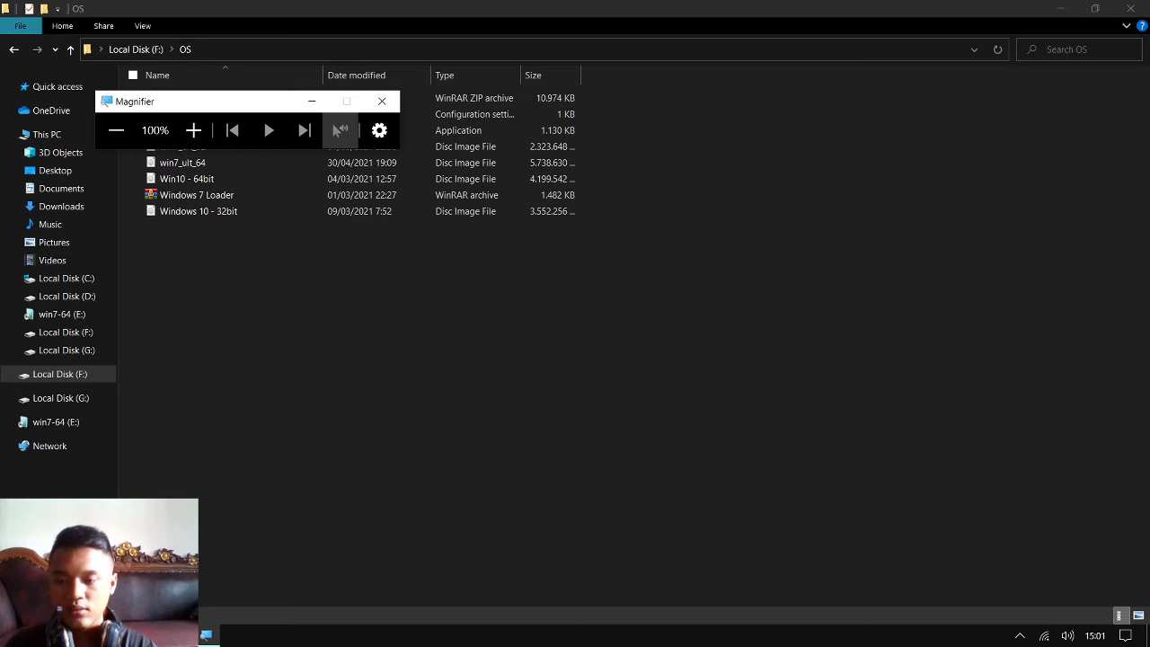
pyautogui.click(193, 130)
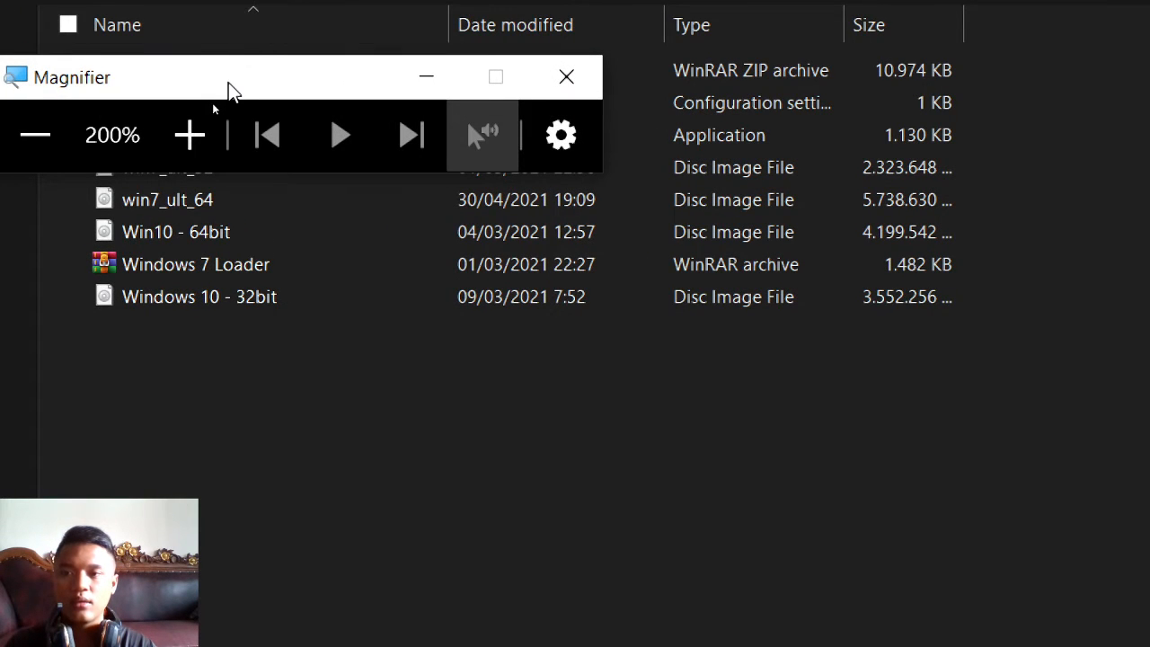
pyautogui.moveTo(231, 89); pyautogui.dragTo(258, 443)
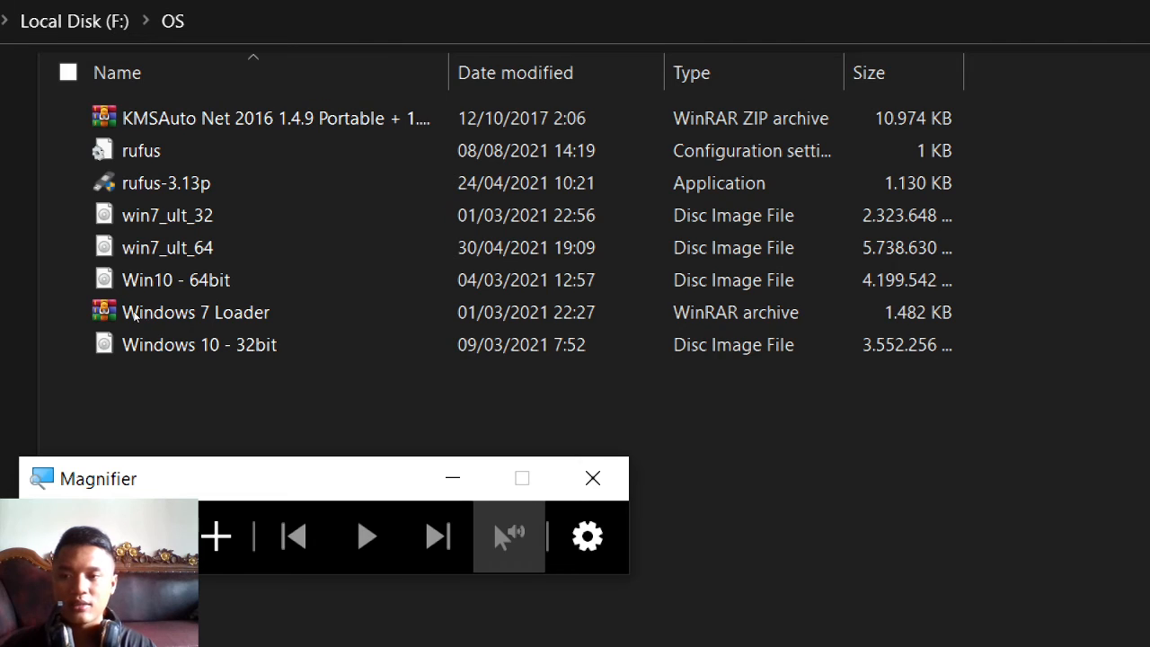
# Reset the Magnifier zoom to 100%
pyautogui.click(130, 307)
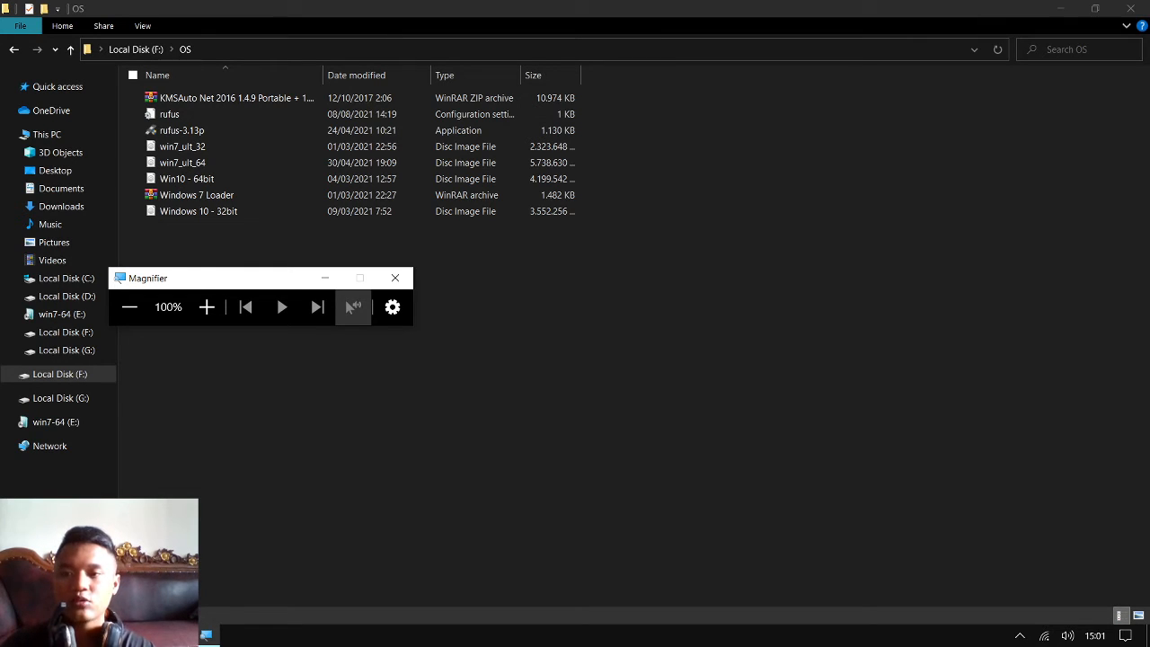
pyautogui.click(206, 309)
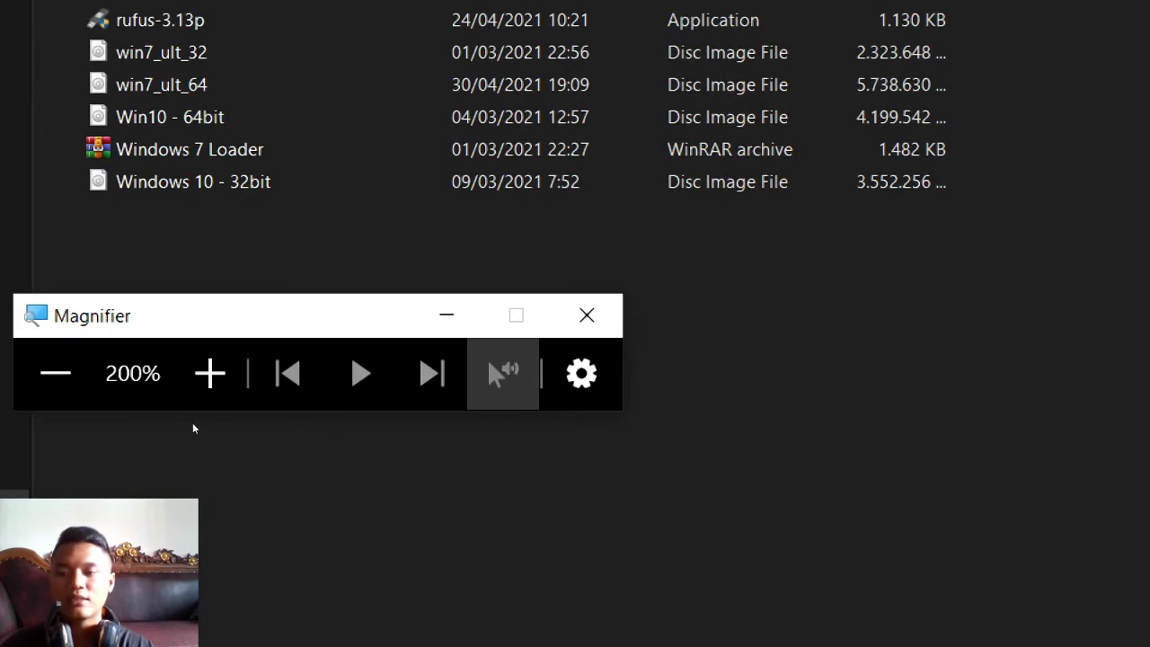
pyautogui.click(52, 388)
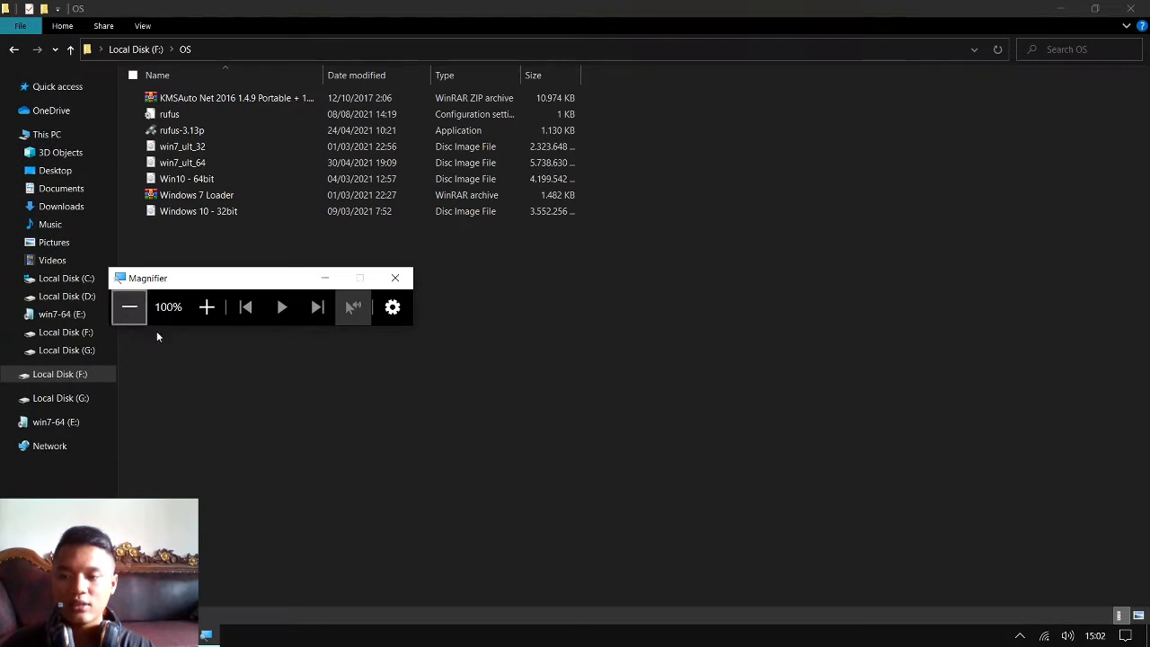
# Switch to Google Chrome and search the web for "rufus"
pyautogui.click(120, 635)
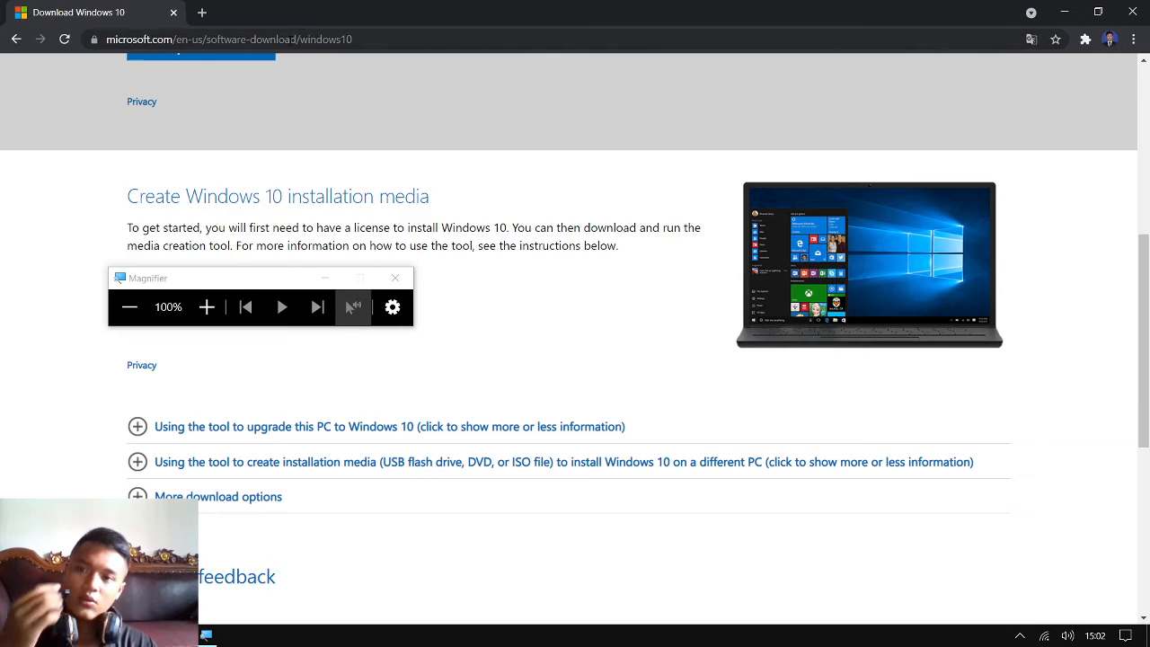
pyautogui.click(291, 40)
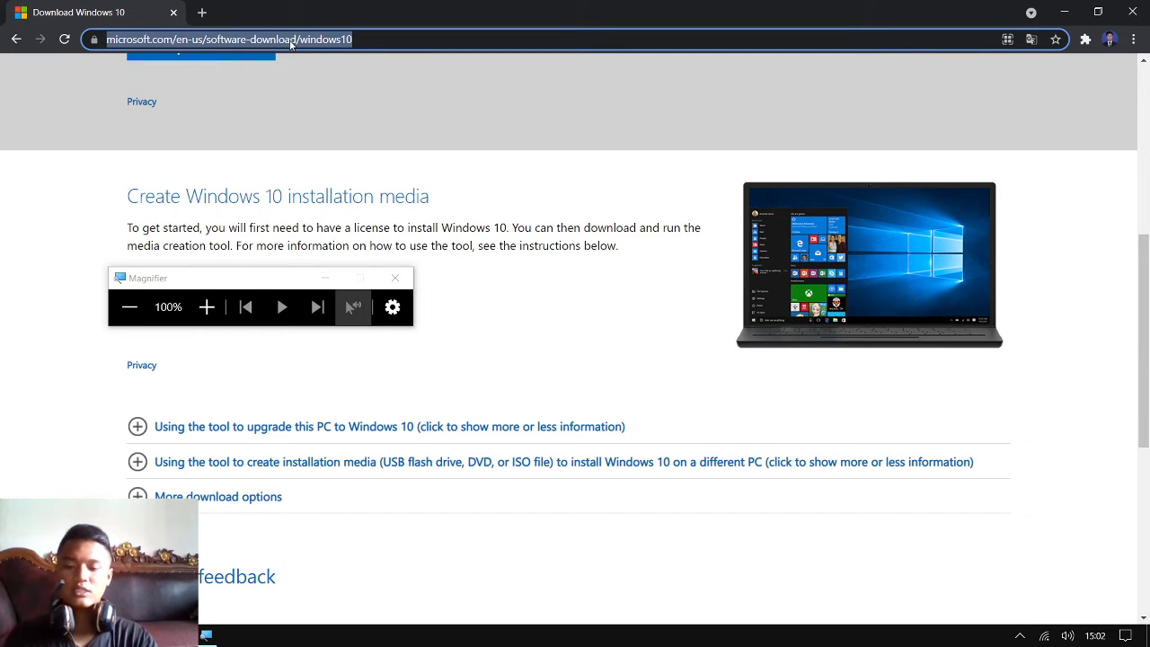
pyautogui.write('rufus')
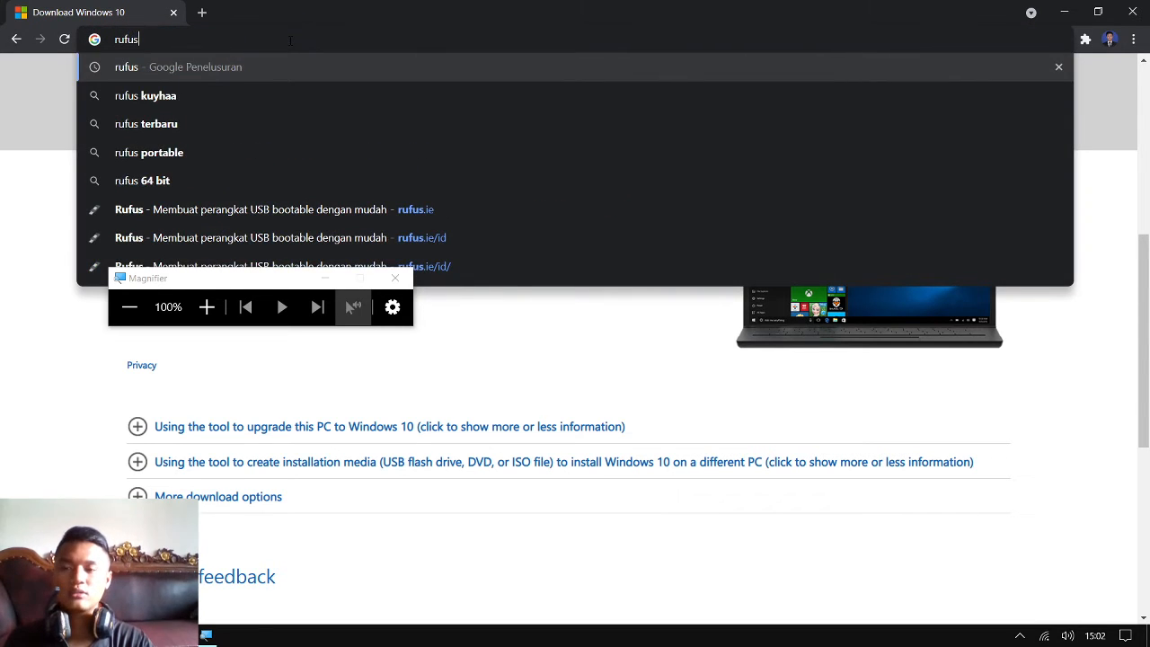
pyautogui.press('Return')
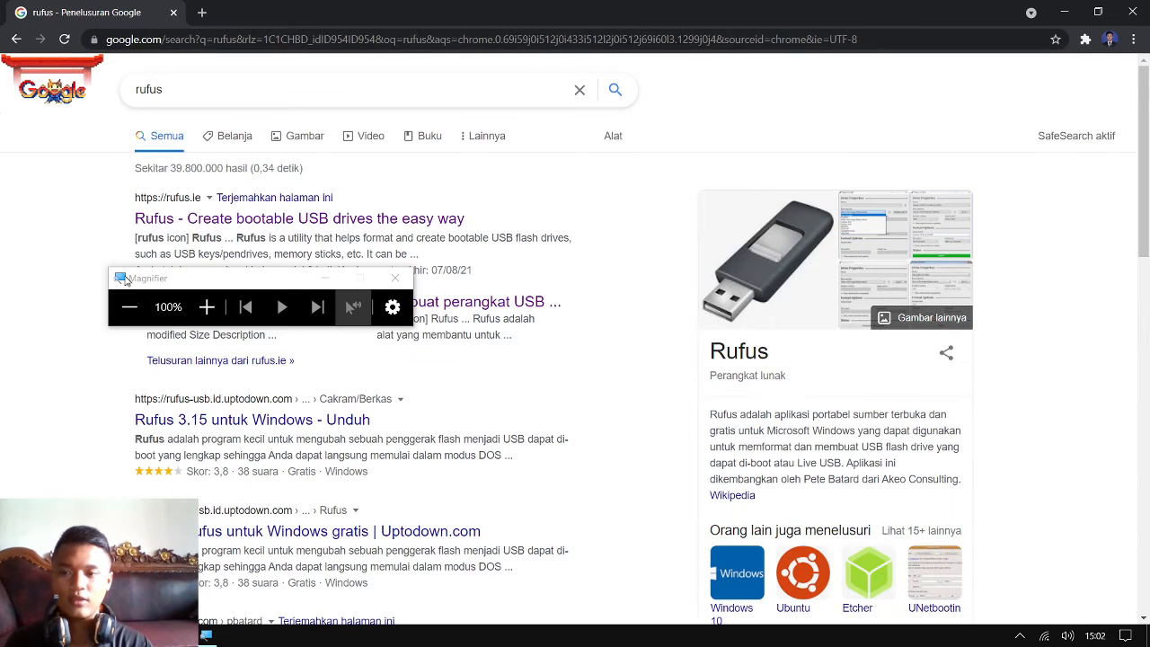
# Minimize the Magnifier, open the official Rufus website from the search results, and go to its download section
pyautogui.click(324, 282)
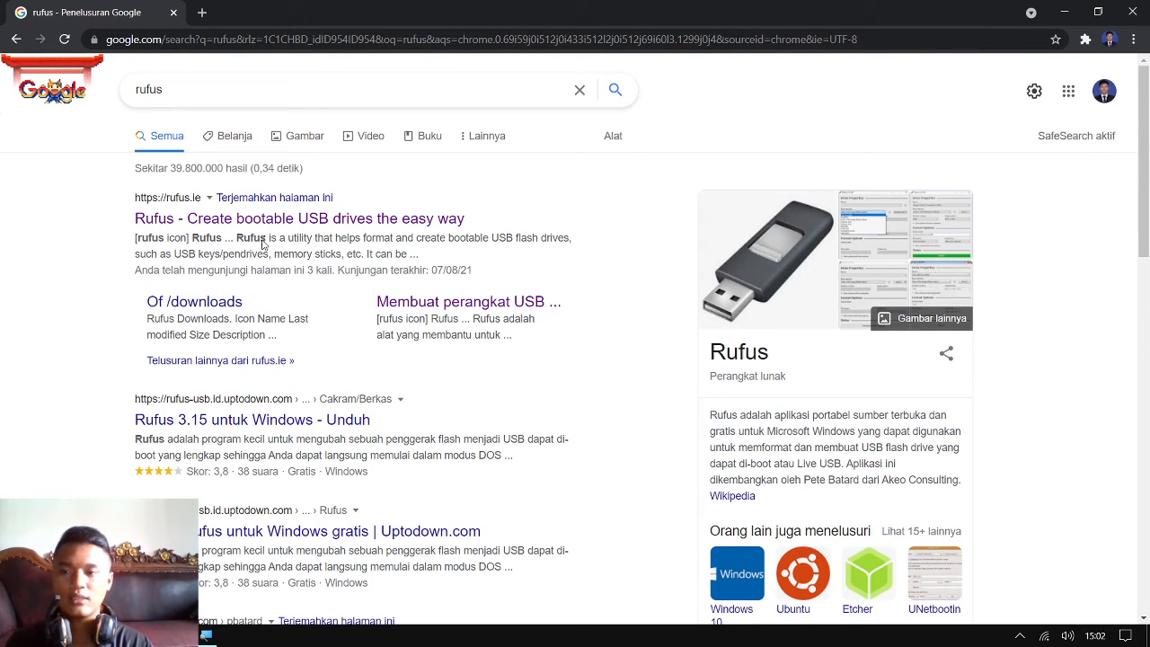
pyautogui.click(246, 224)
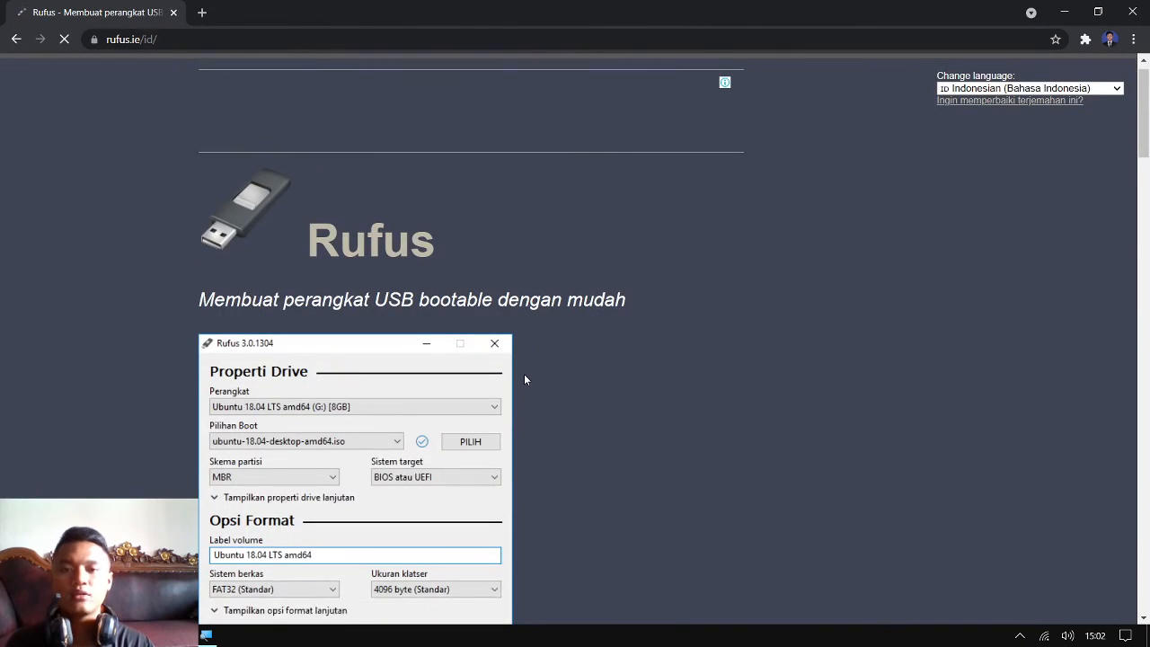
pyautogui.scroll(-3, 524, 373)
pyautogui.scroll(-5, 525, 378)
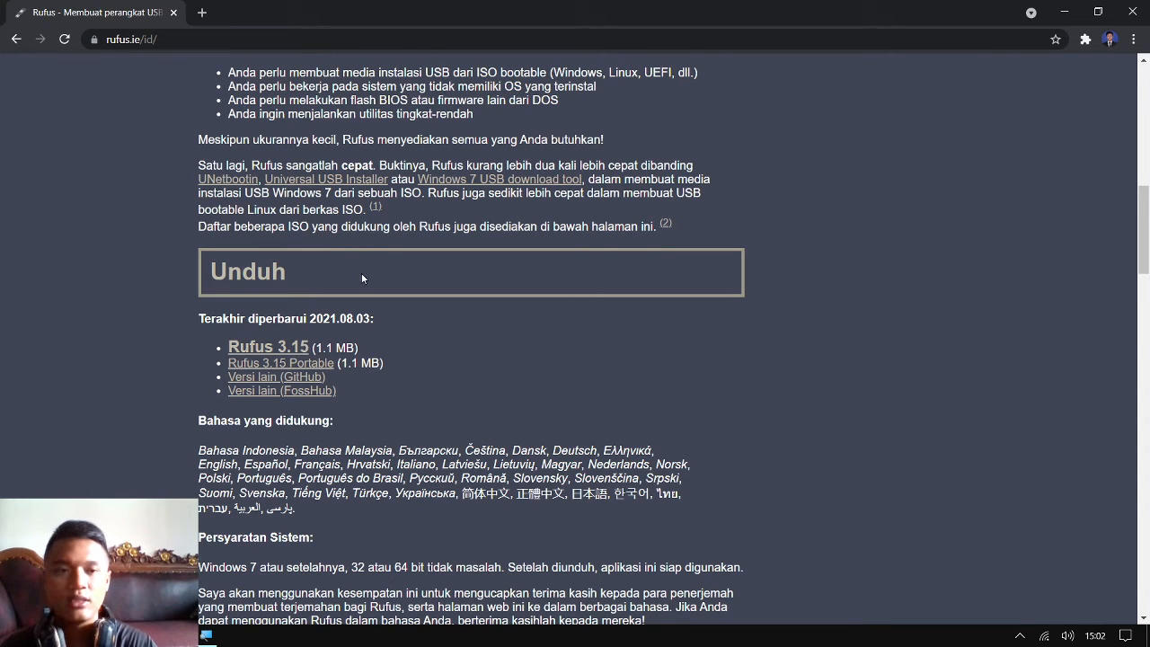
# Return to the OS folder, magnify its file list to 200%, and restore the zoom to 100% with the Magnifier minimized
pyautogui.click(1064, 12)
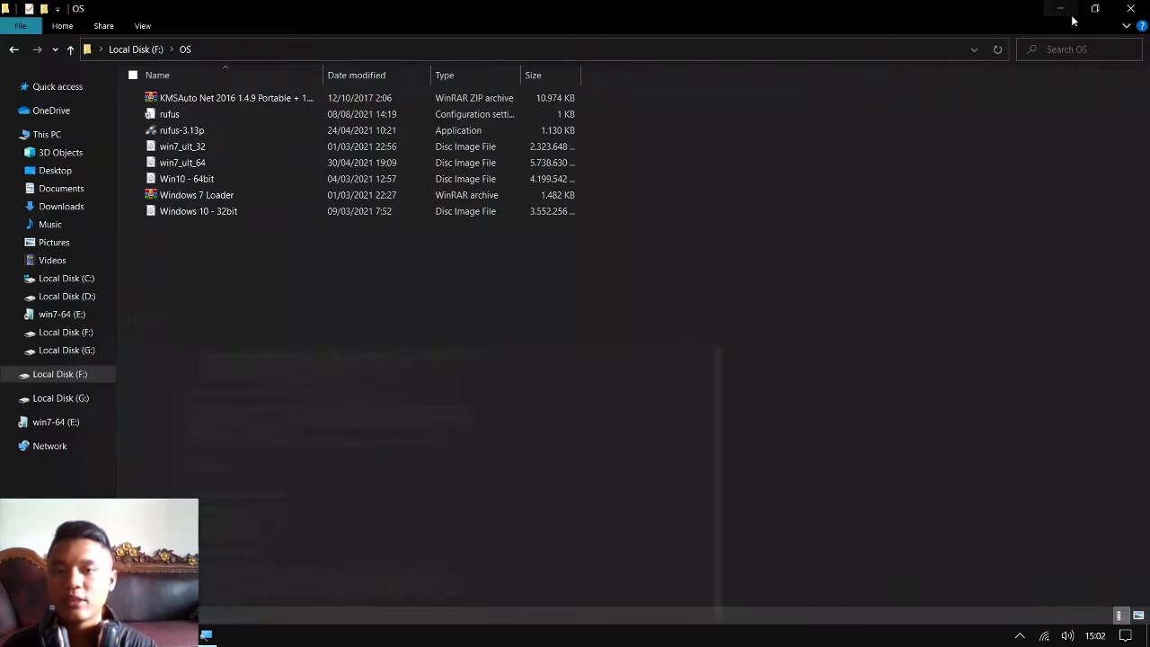
pyautogui.click(205, 635)
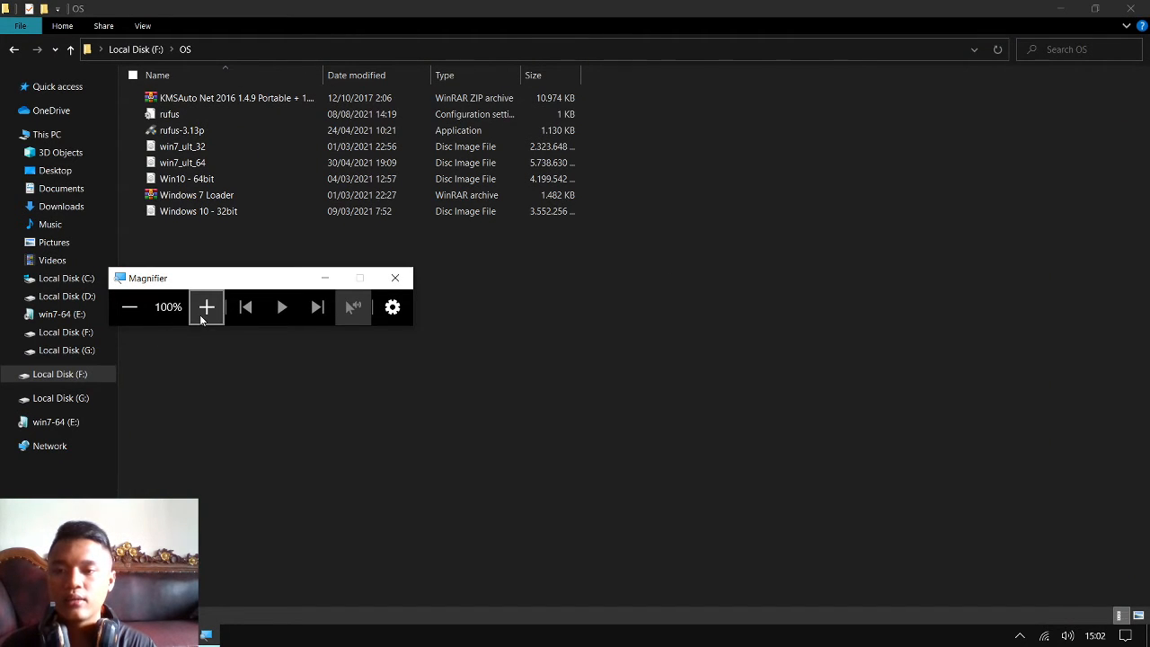
pyautogui.click(207, 307)
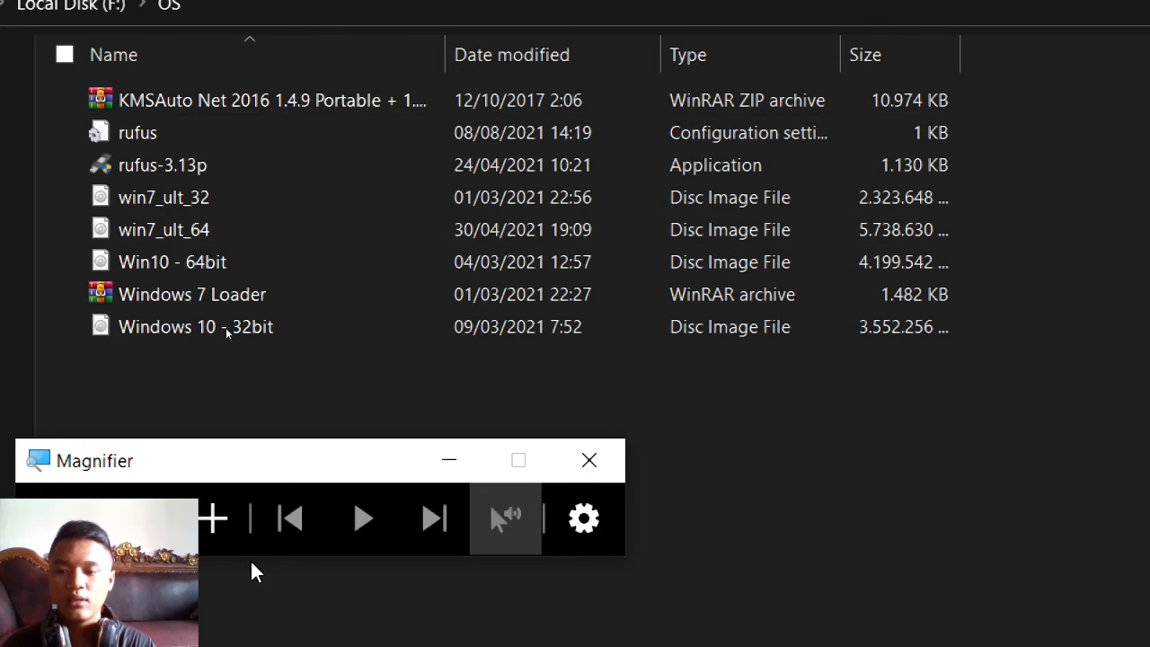
pyautogui.click(90, 490)
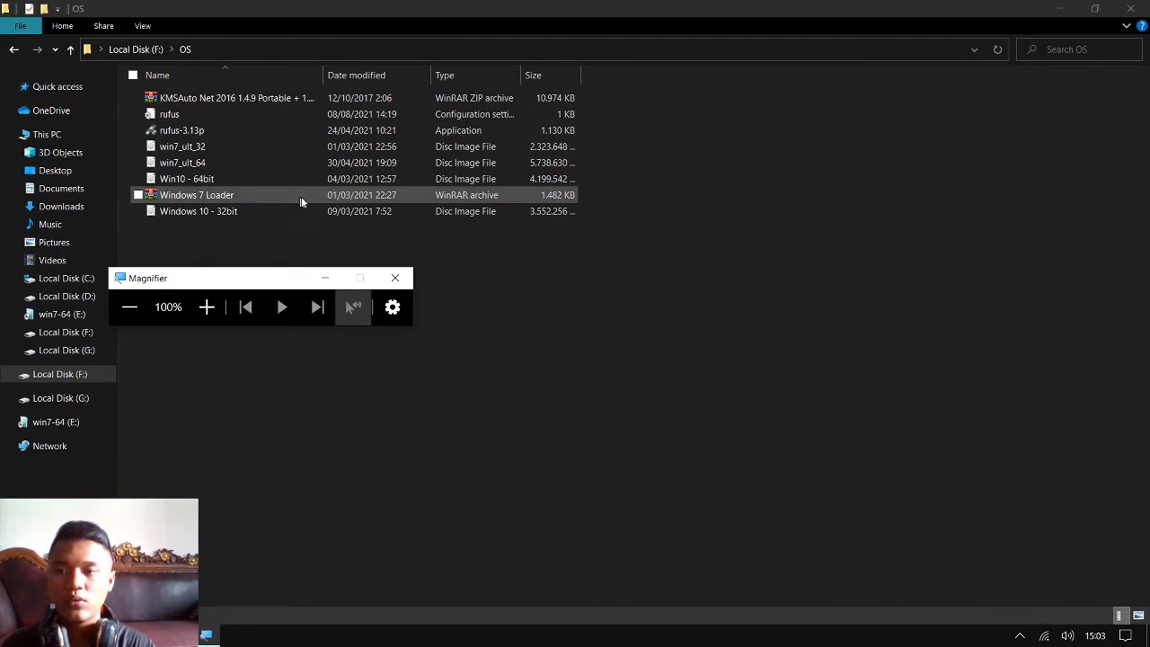
pyautogui.click(326, 279)
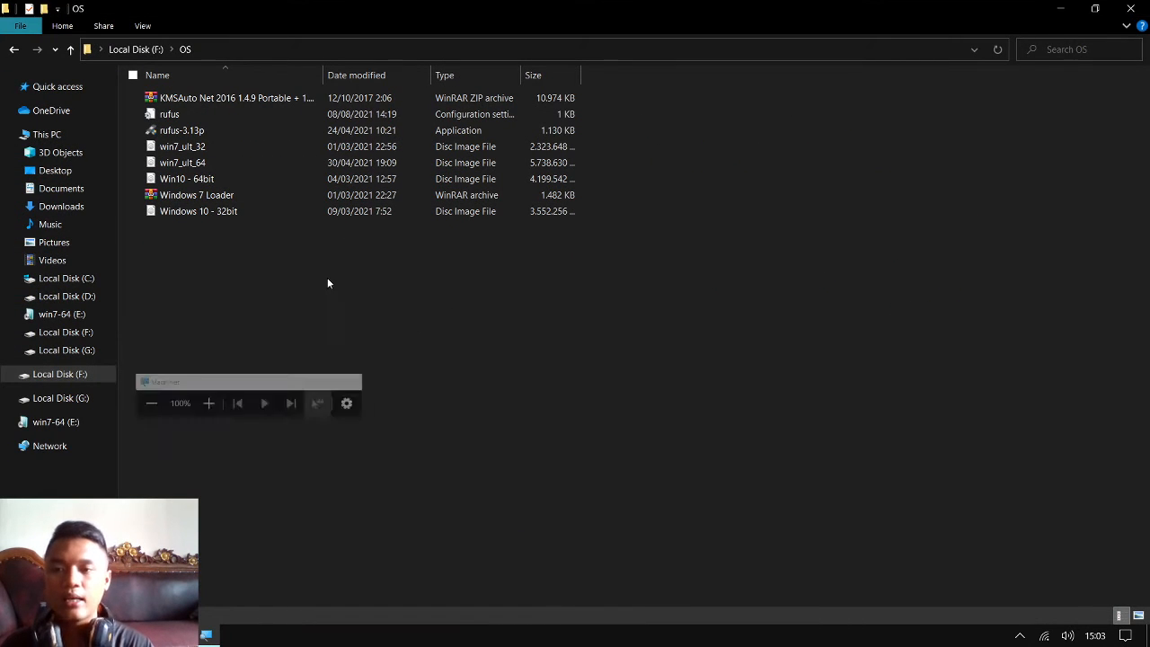
# Try to launch rufus-3.13p from the OS folder, allowing it to run with administrator rights
pyautogui.doubleClick(222, 134)
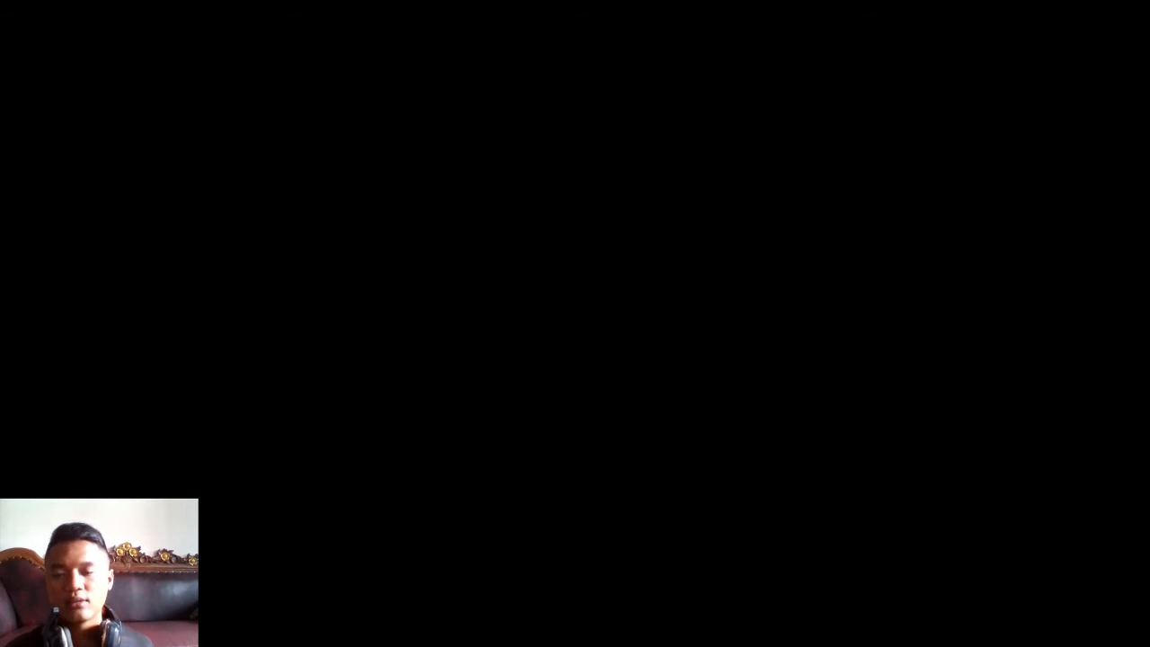
pyautogui.click(522, 421)
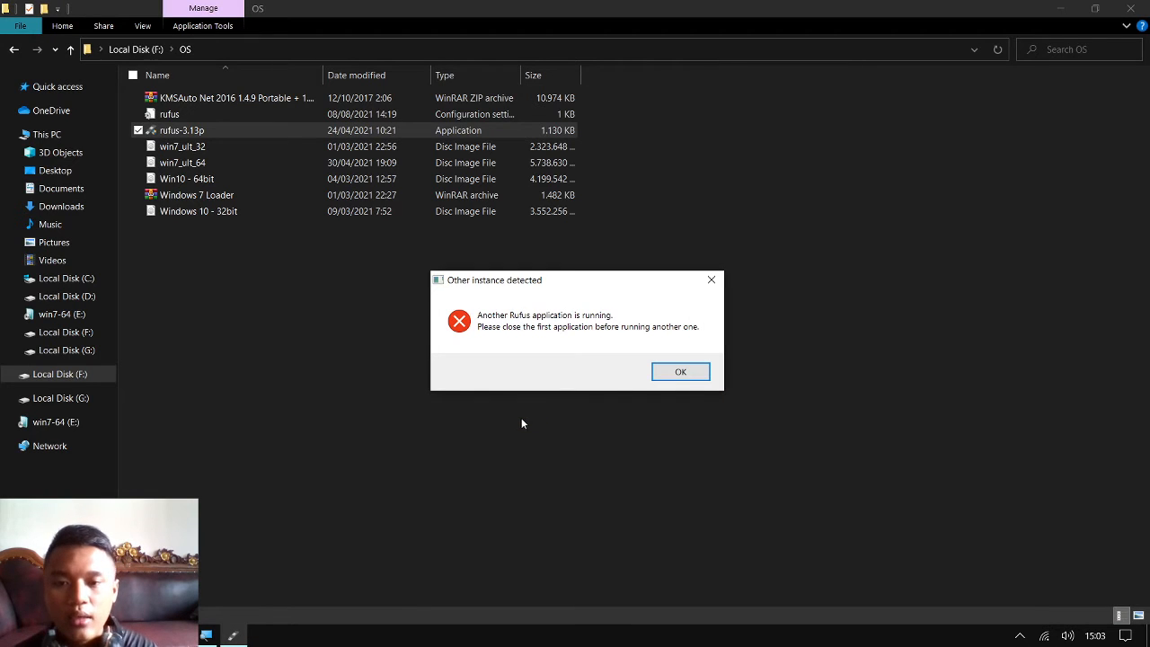
pyautogui.click(680, 372)
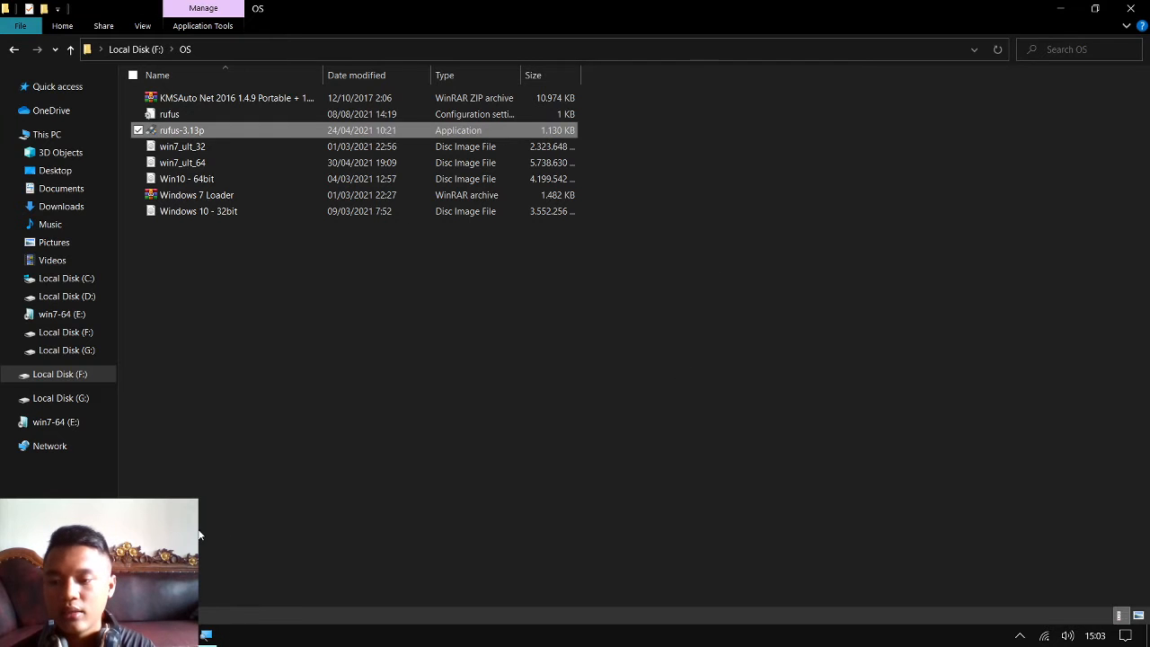
# Close the Rufus instance already running on Desktop 1 and return to Desktop 2
pyautogui.press('super+Tab')
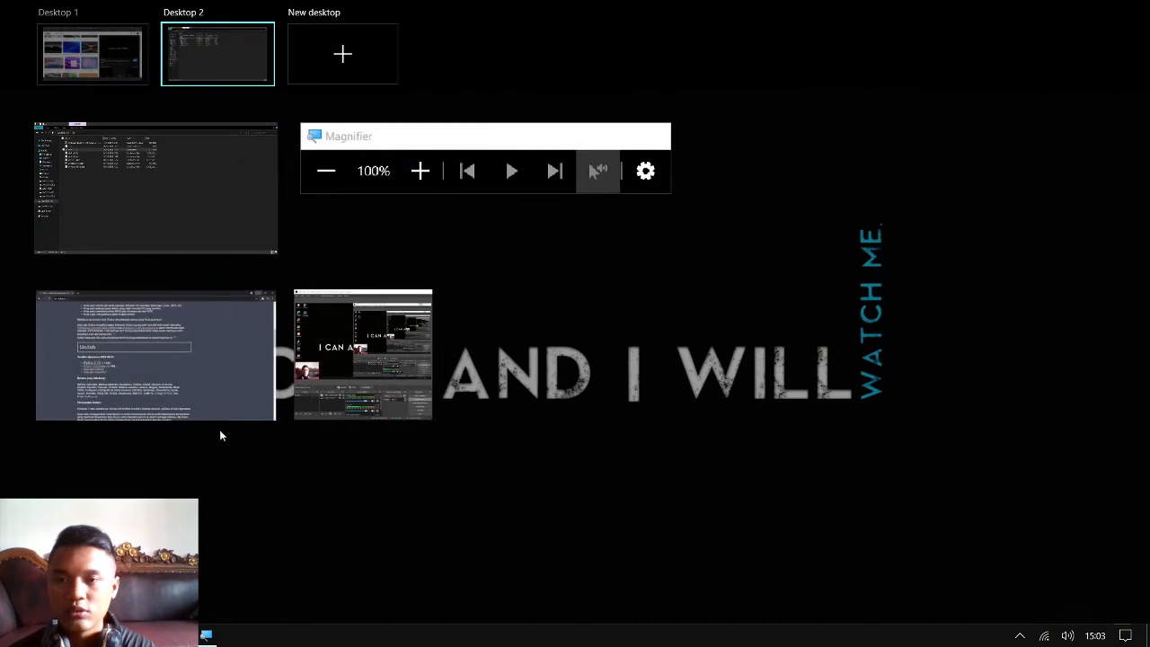
pyautogui.click(105, 45)
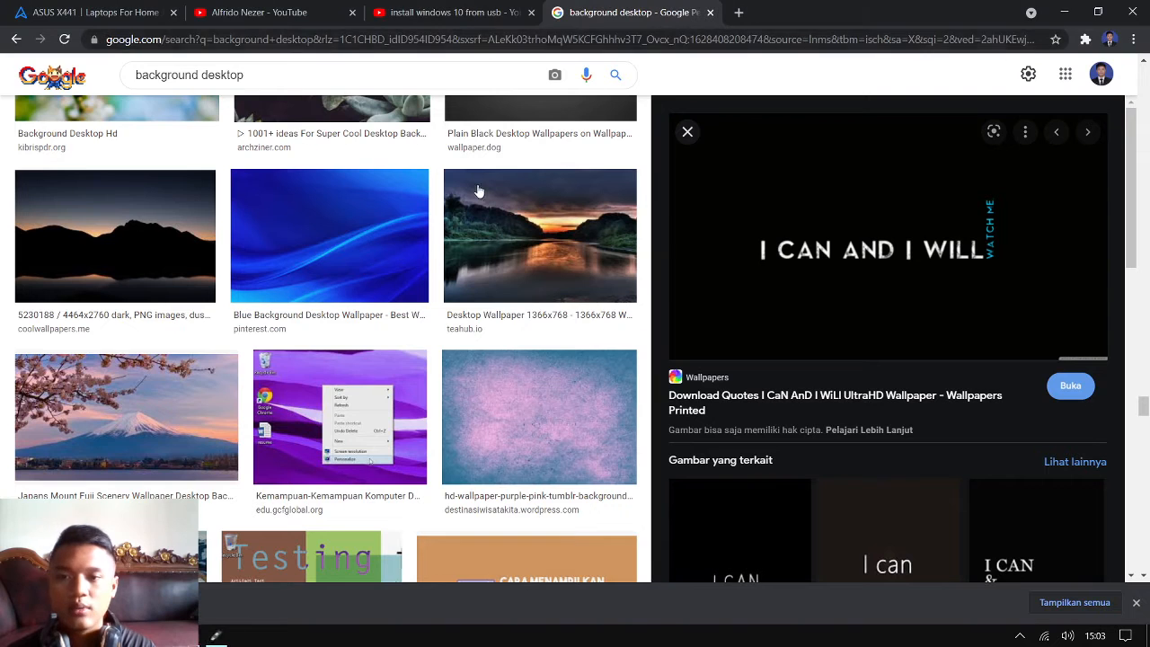
pyautogui.click(205, 635)
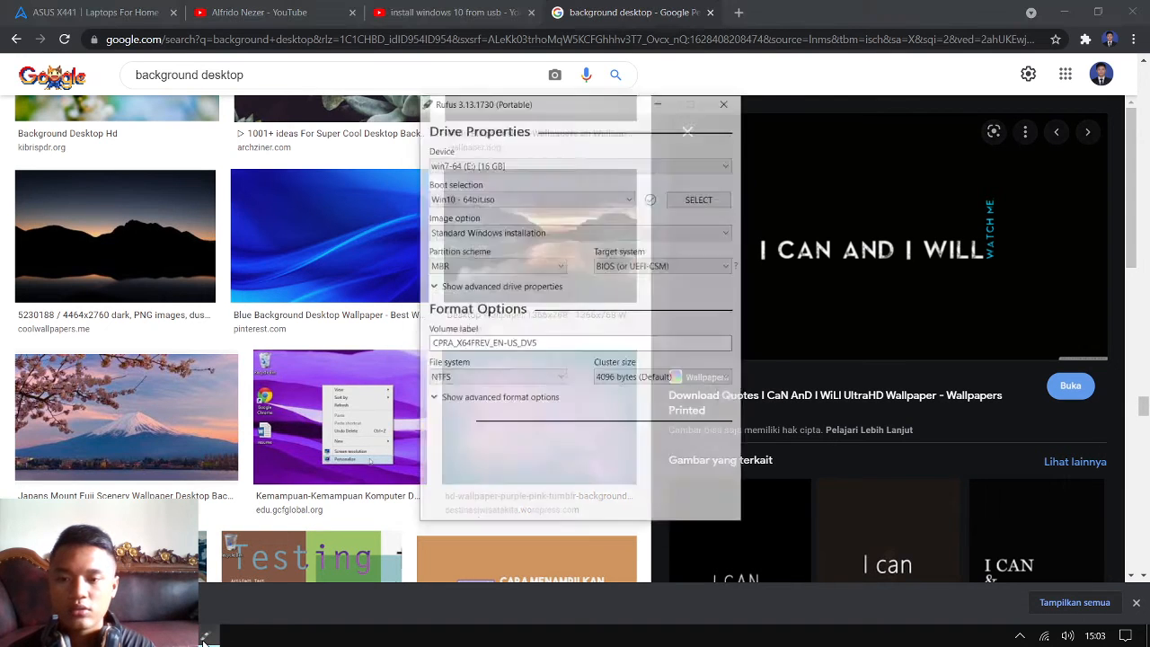
pyautogui.click(757, 67)
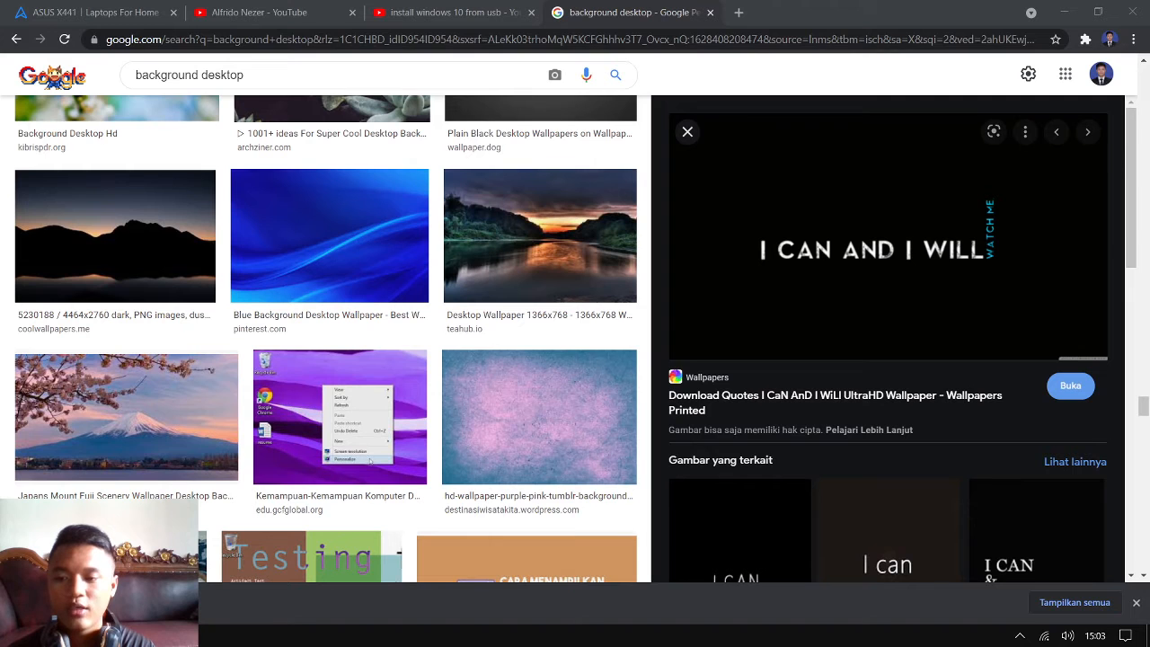
pyautogui.press('super+Tab')
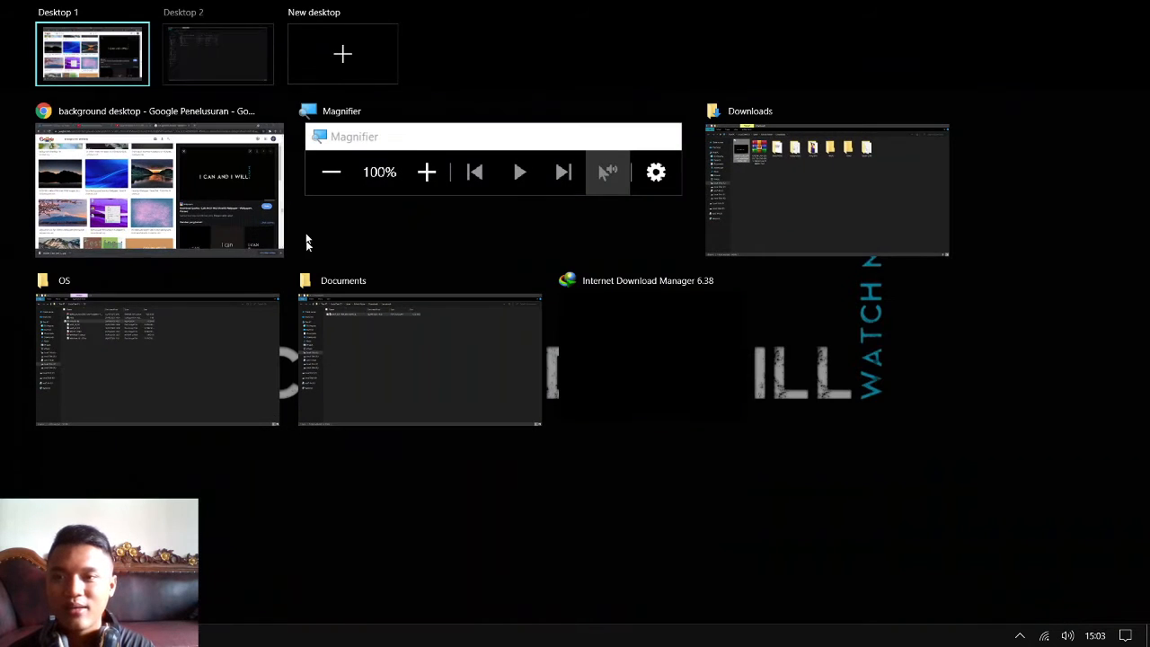
pyautogui.click(238, 44)
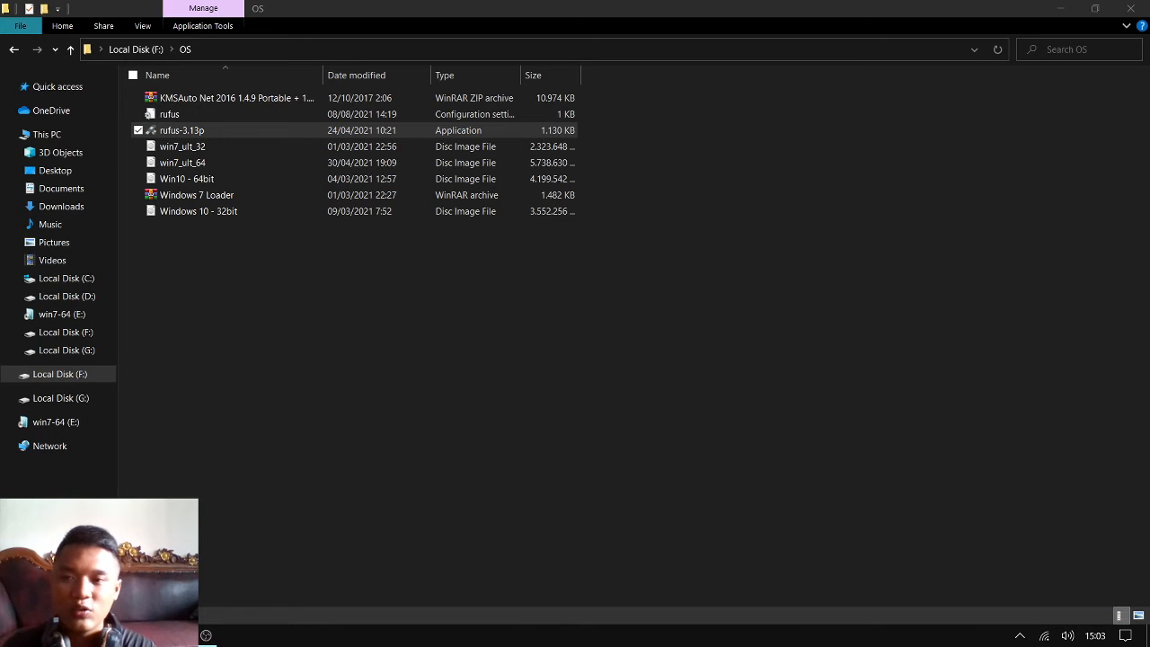
pyautogui.press('super+Tab')
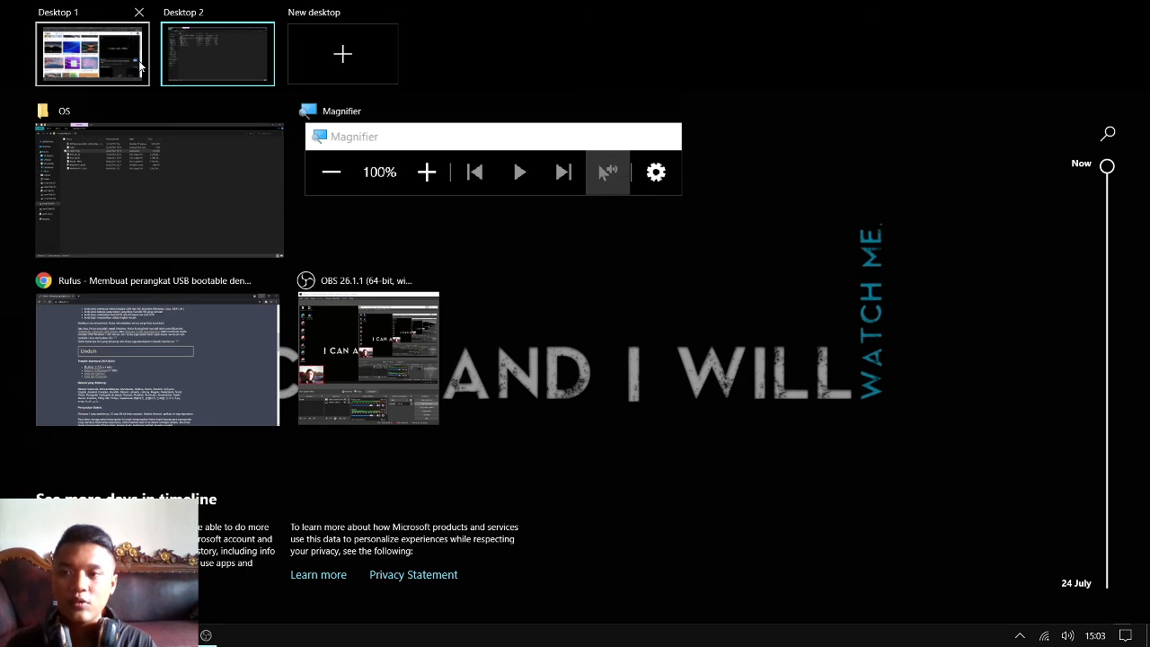
pyautogui.click(99, 54)
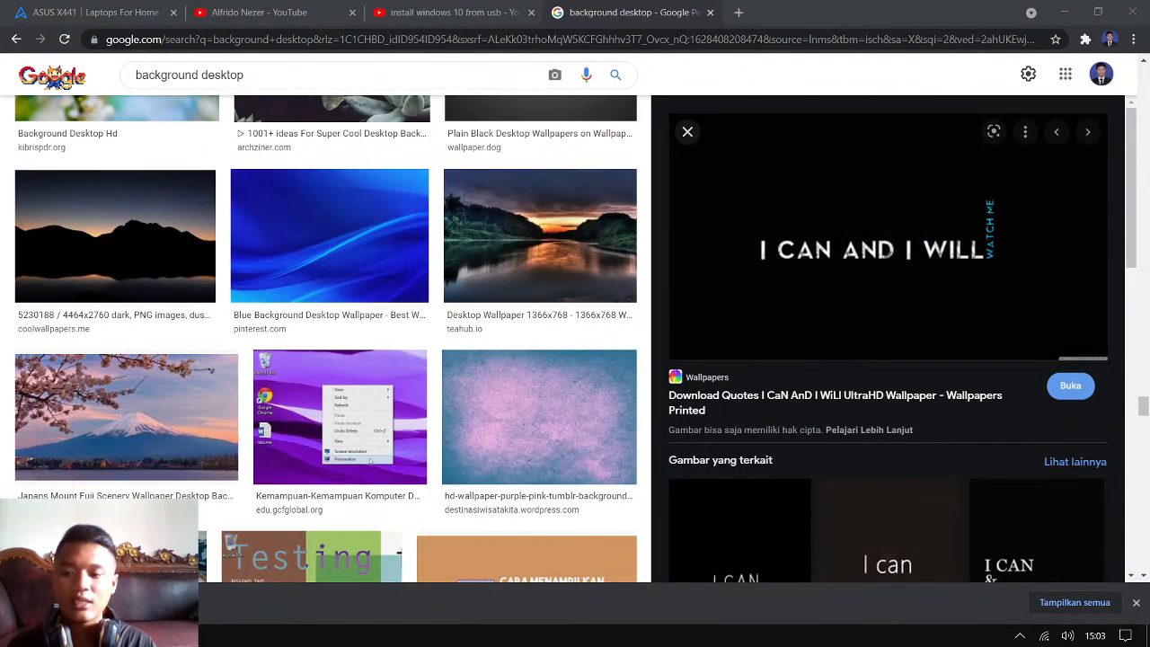
pyautogui.press('super+Tab')
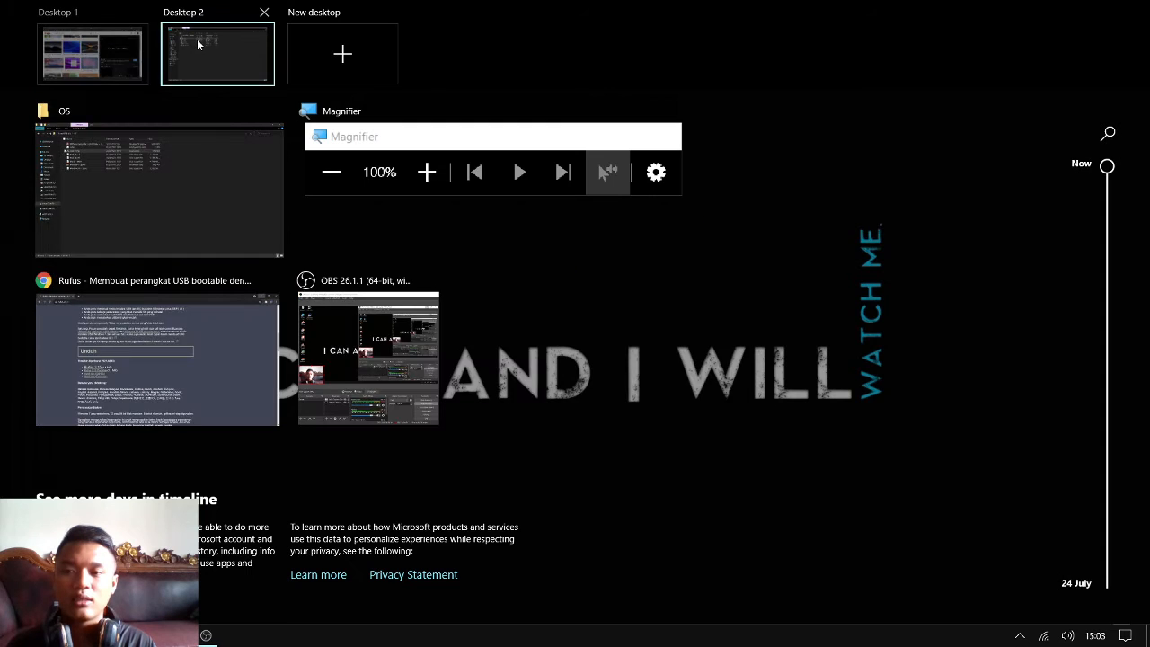
pyautogui.click(197, 41)
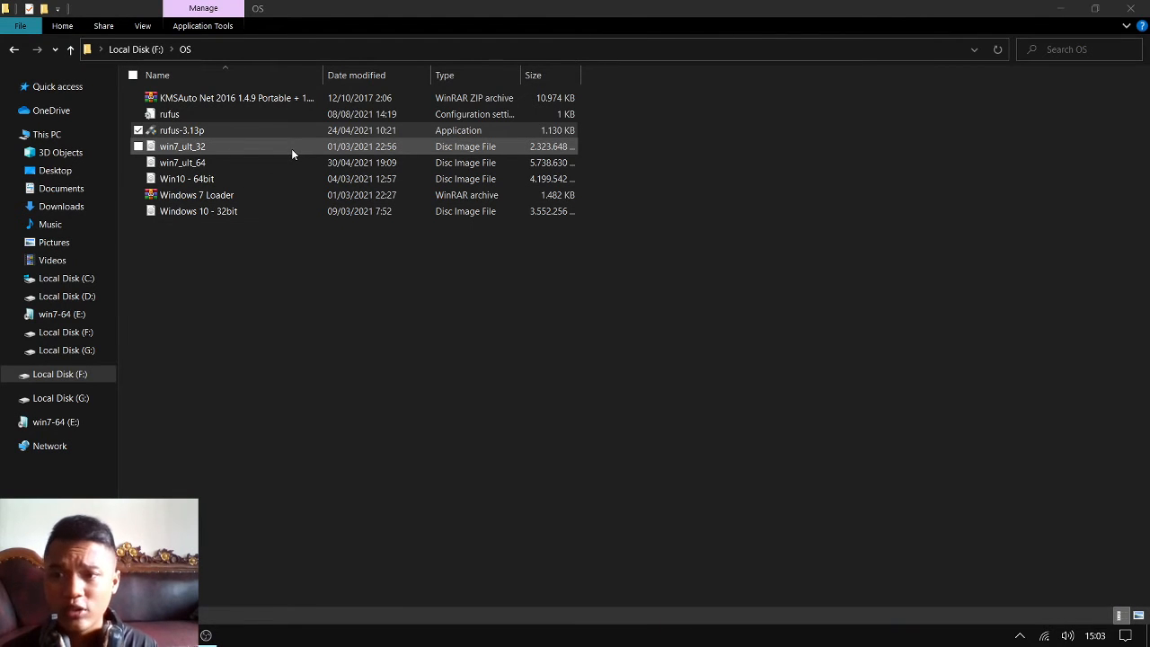
# Launch rufus-3.13p from the OS folder with administrator rights and move its window slightly lower on the desktop
pyautogui.doubleClick(277, 135)
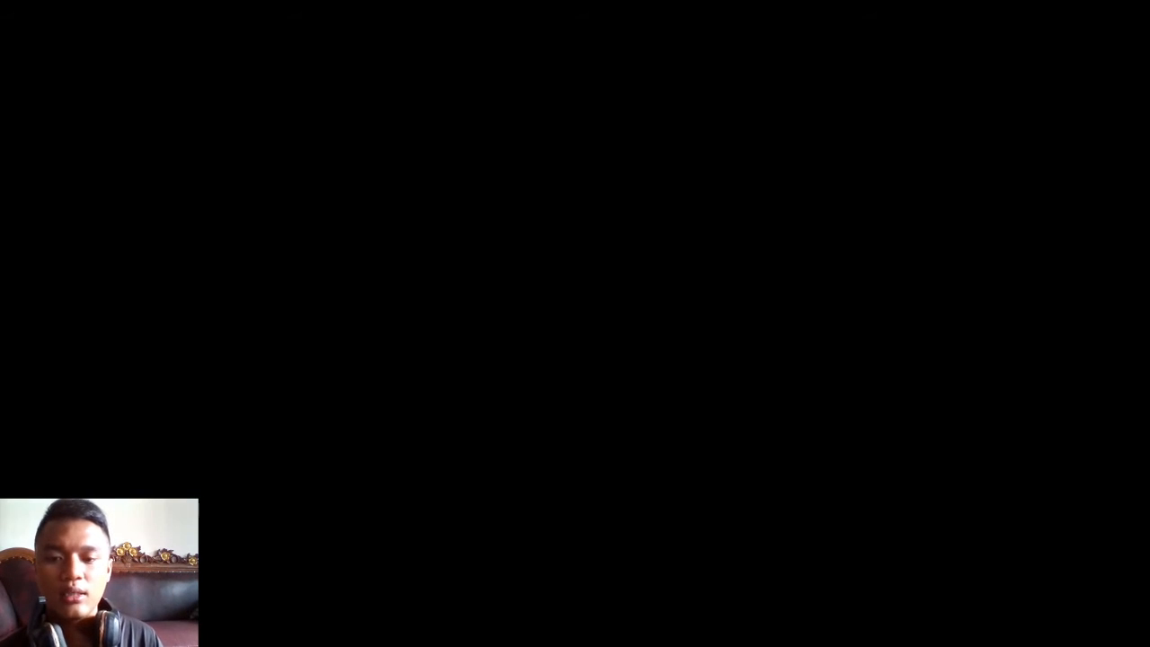
pyautogui.click(536, 412)
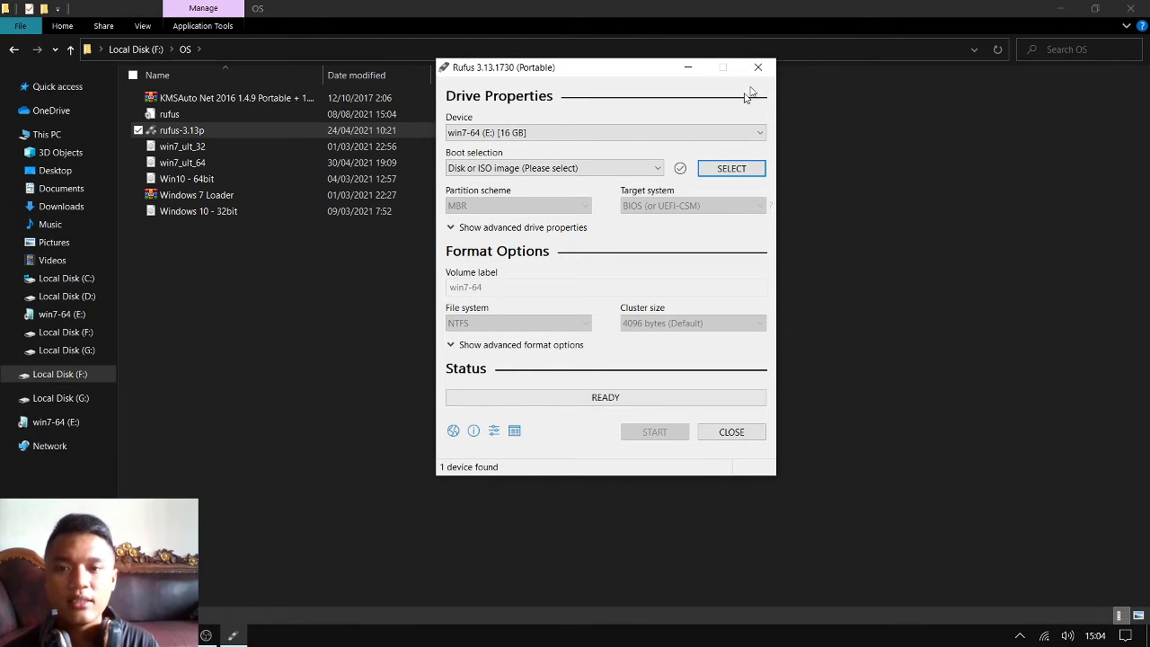
pyautogui.moveTo(559, 72); pyautogui.dragTo(549, 135)
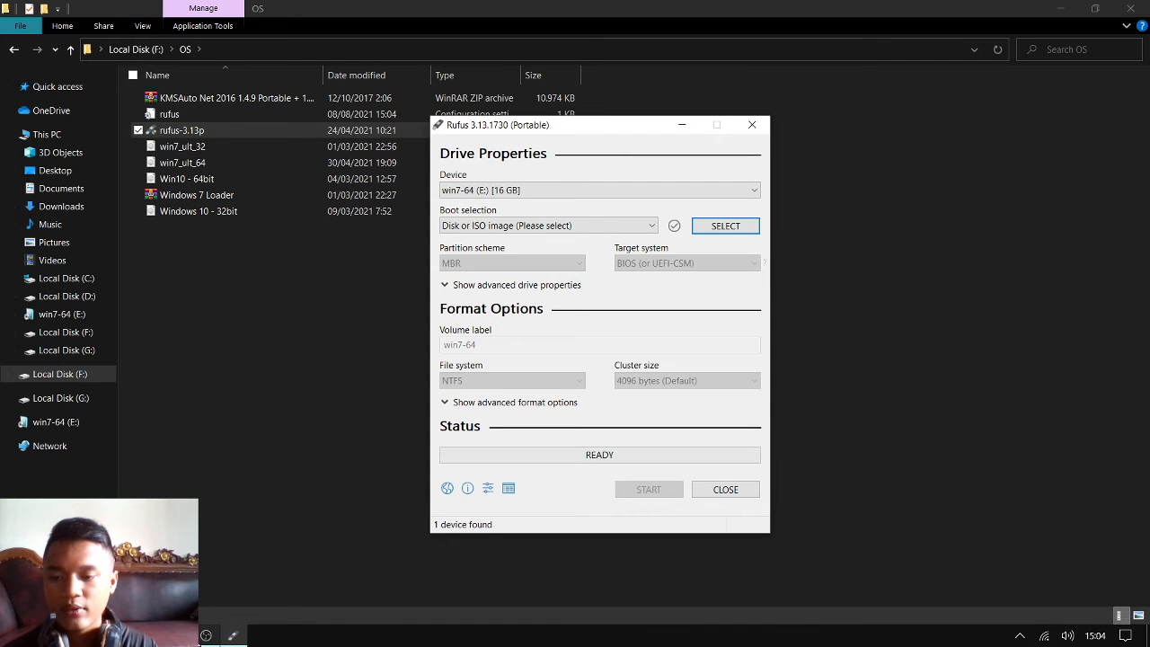
# Magnify the screen to 200% to inspect the connected USB drive, restore the zoom to 100%, and minimize the Magnifier
pyautogui.click(206, 636)
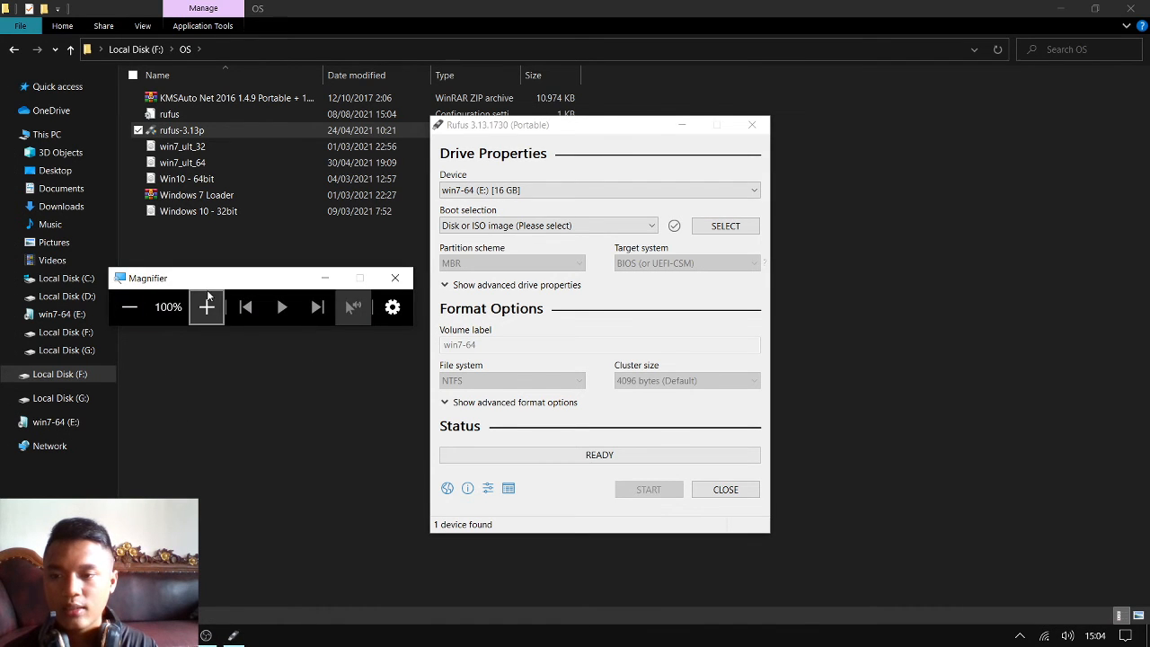
pyautogui.click(207, 306)
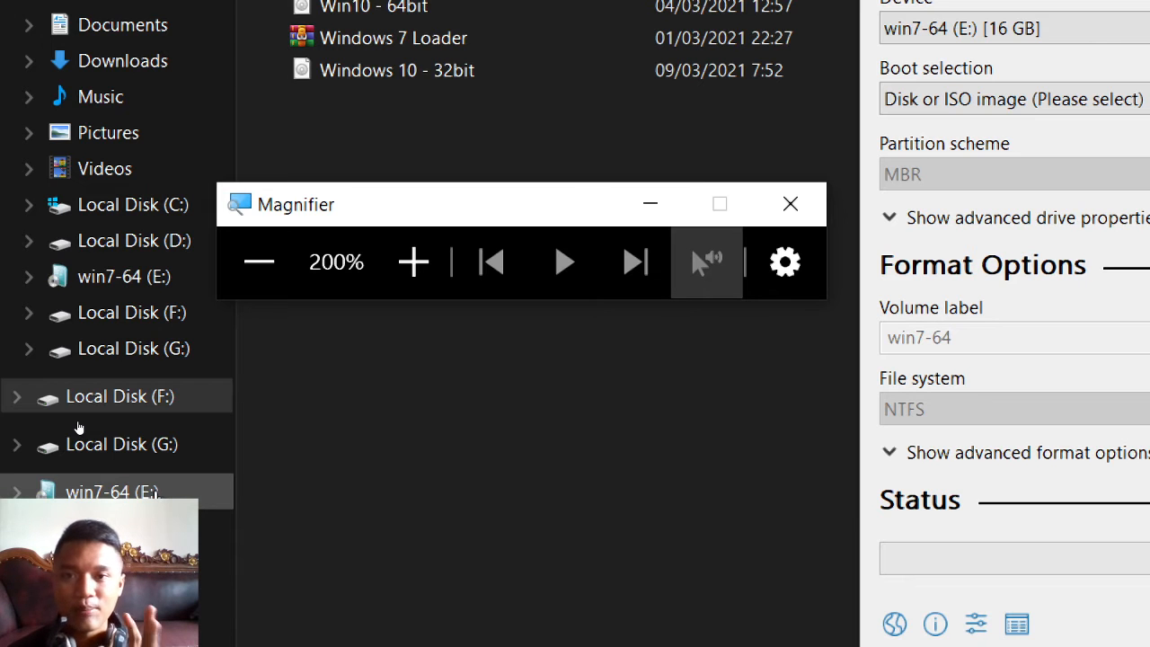
pyautogui.click(252, 268)
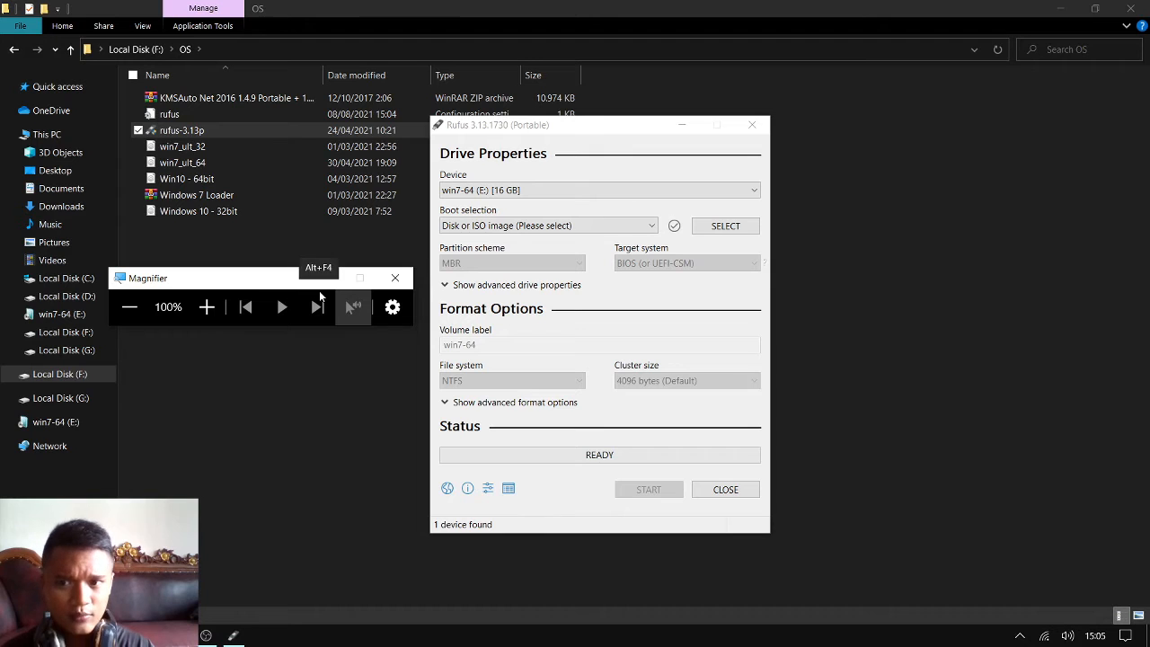
pyautogui.click(324, 280)
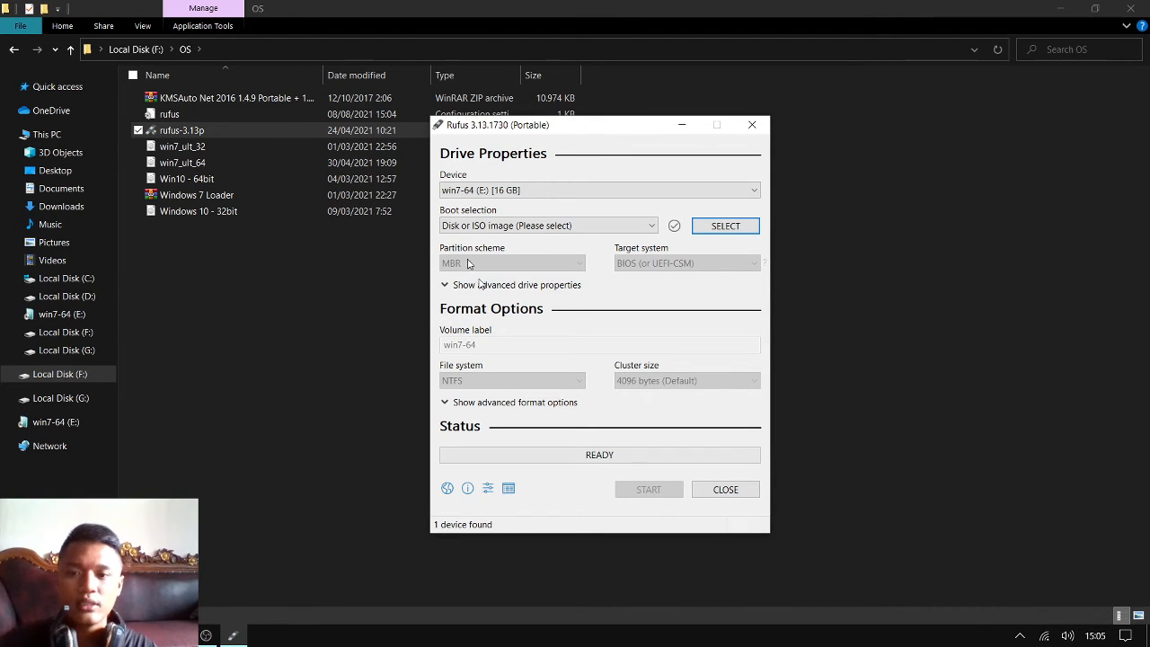
# Examine the available choices for the target device and the boot selection in Rufus, keeping the present settings
pyautogui.click(477, 190)
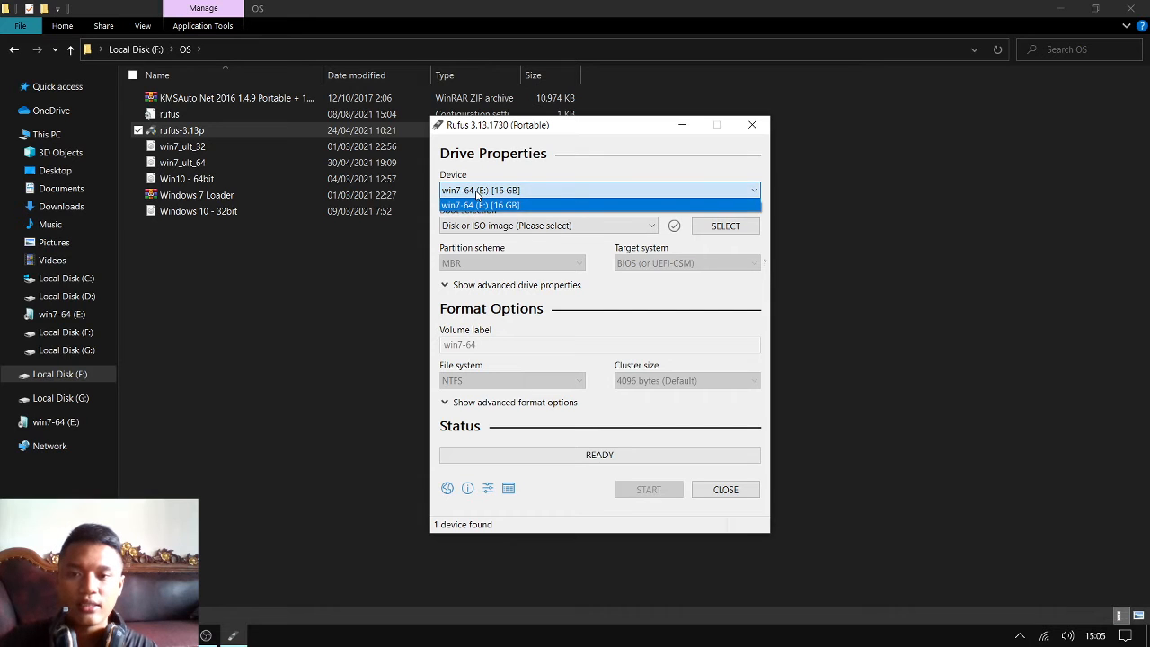
pyautogui.click(478, 192)
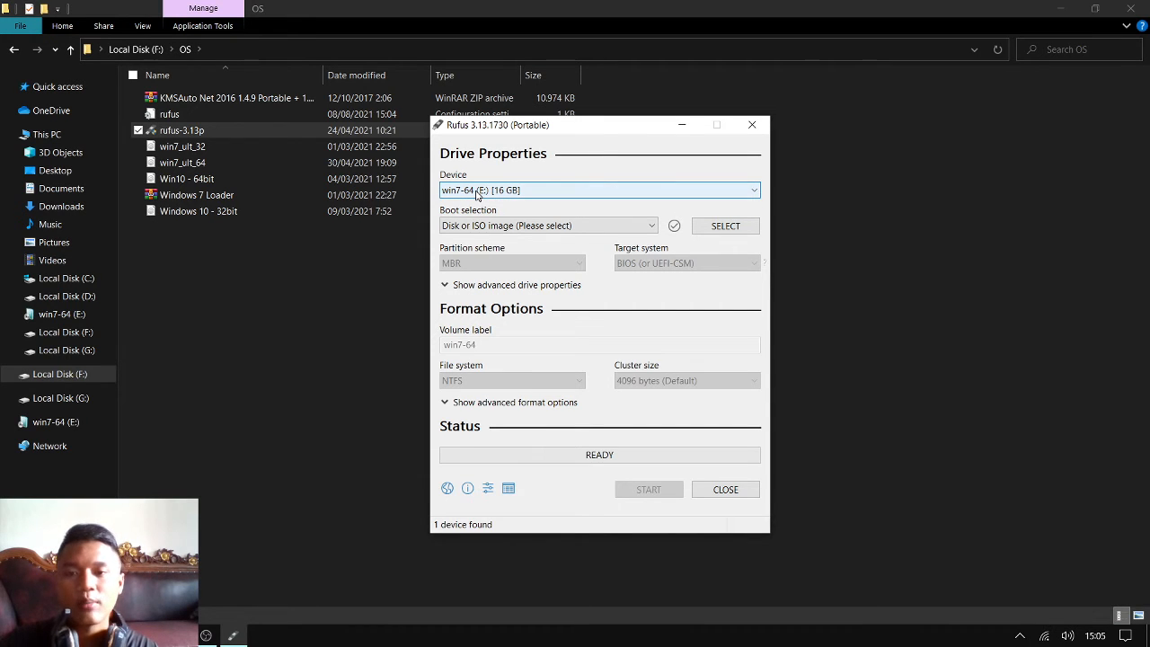
pyautogui.click(487, 192)
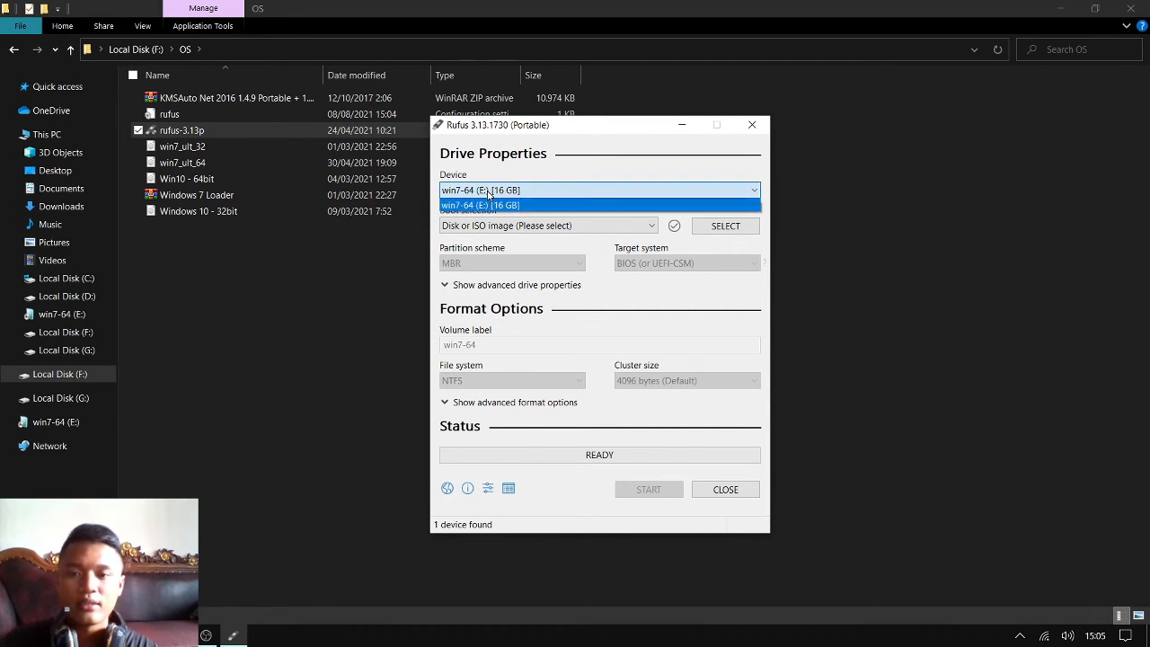
pyautogui.click(487, 192)
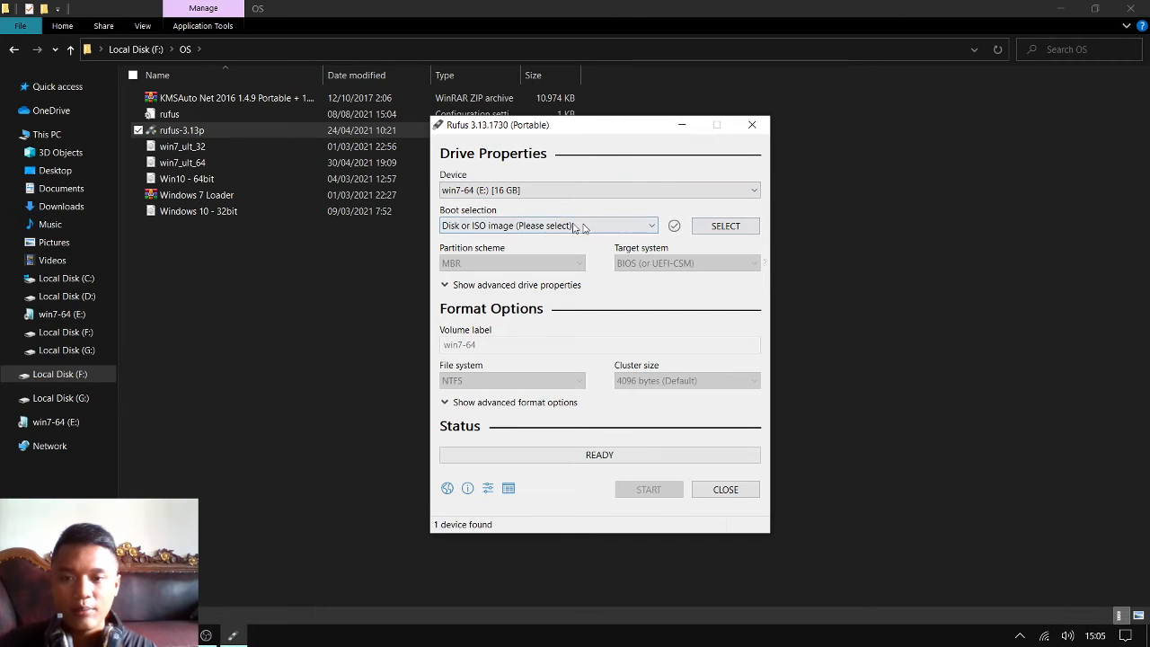
pyautogui.click(479, 226)
pyautogui.click(484, 228)
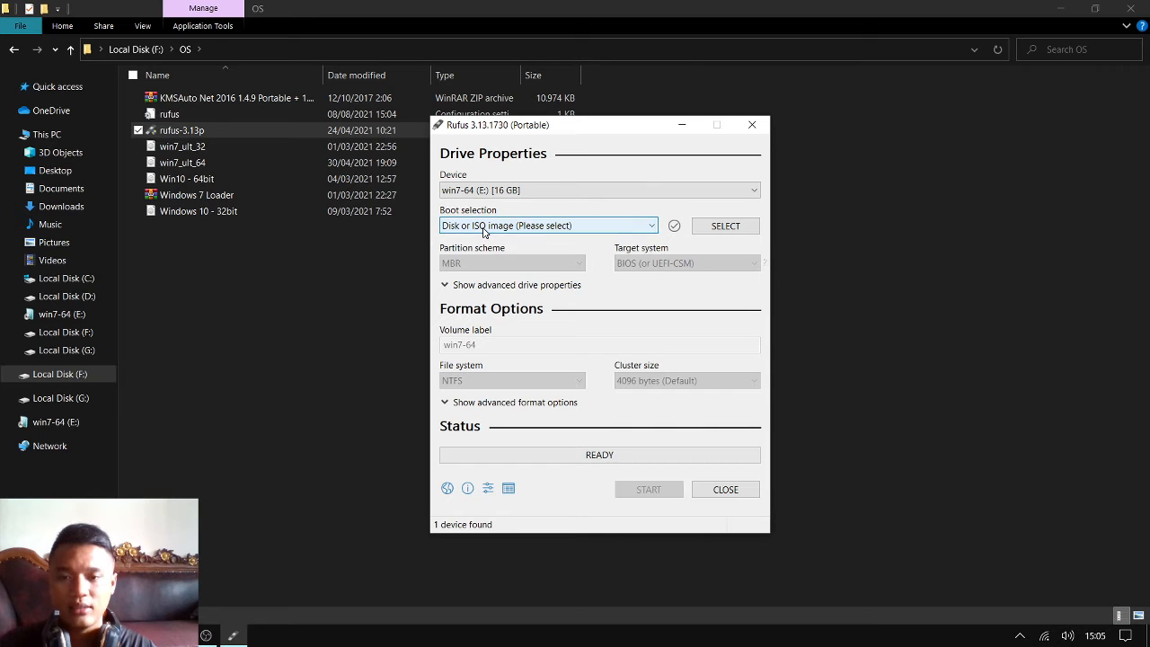
pyautogui.click(484, 228)
pyautogui.click(483, 228)
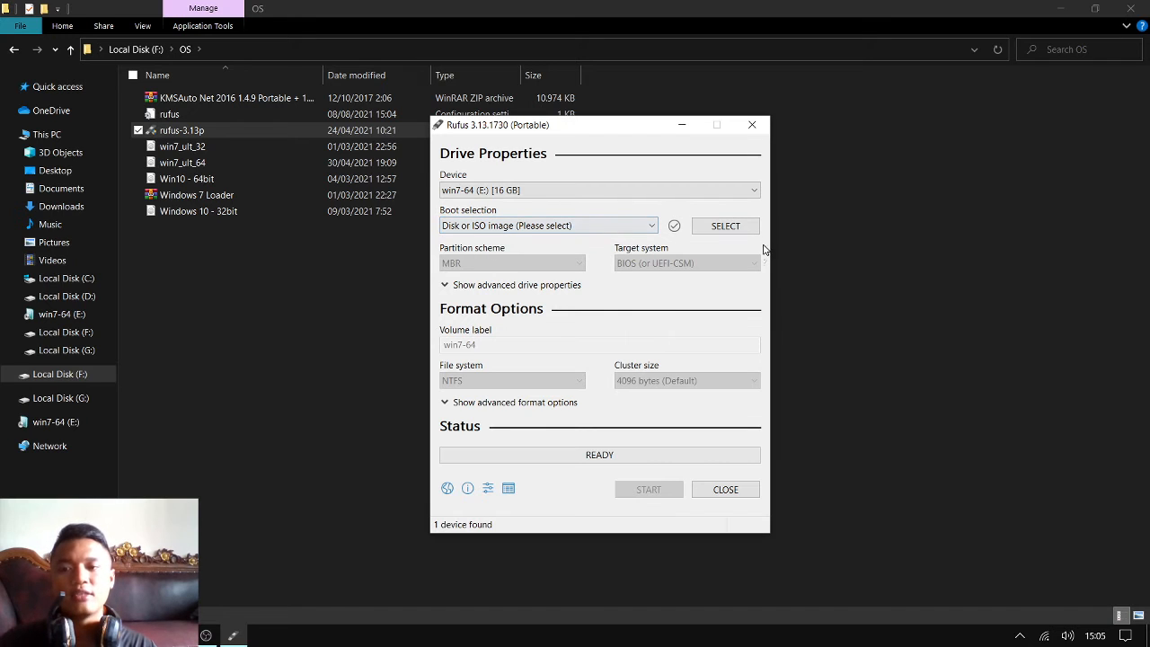
# Load the Win10 - 64bit disc image from the OS folder as the boot selection
pyautogui.click(744, 230)
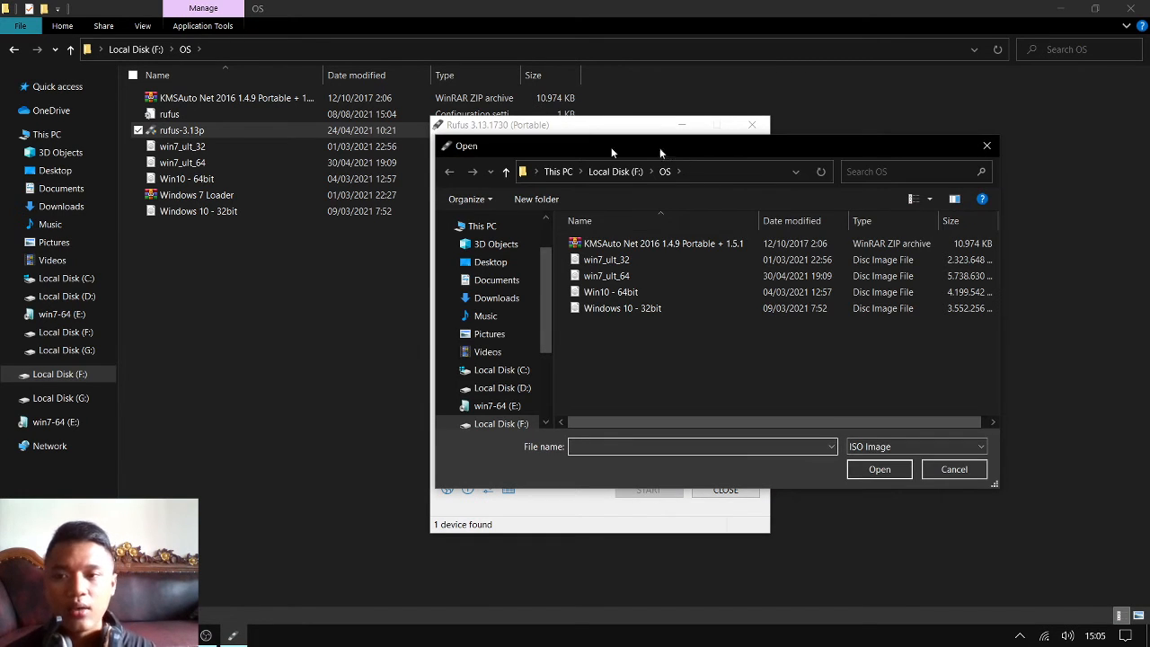
pyautogui.moveTo(665, 146); pyautogui.dragTo(286, 105)
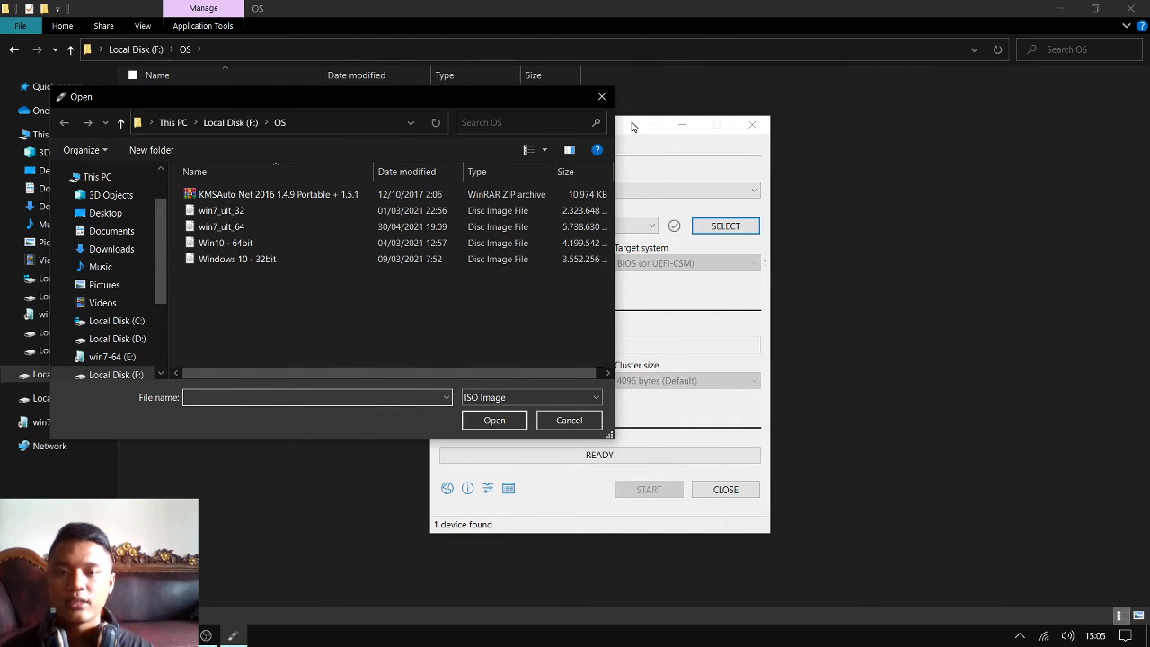
pyautogui.click(260, 244)
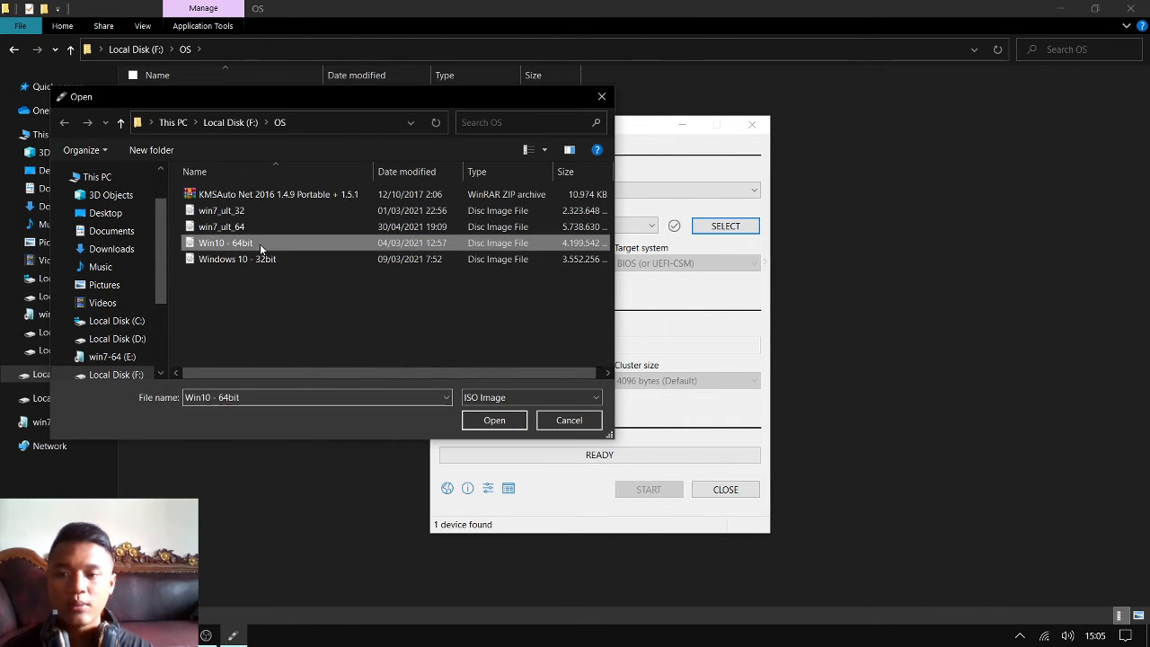
pyautogui.click(495, 421)
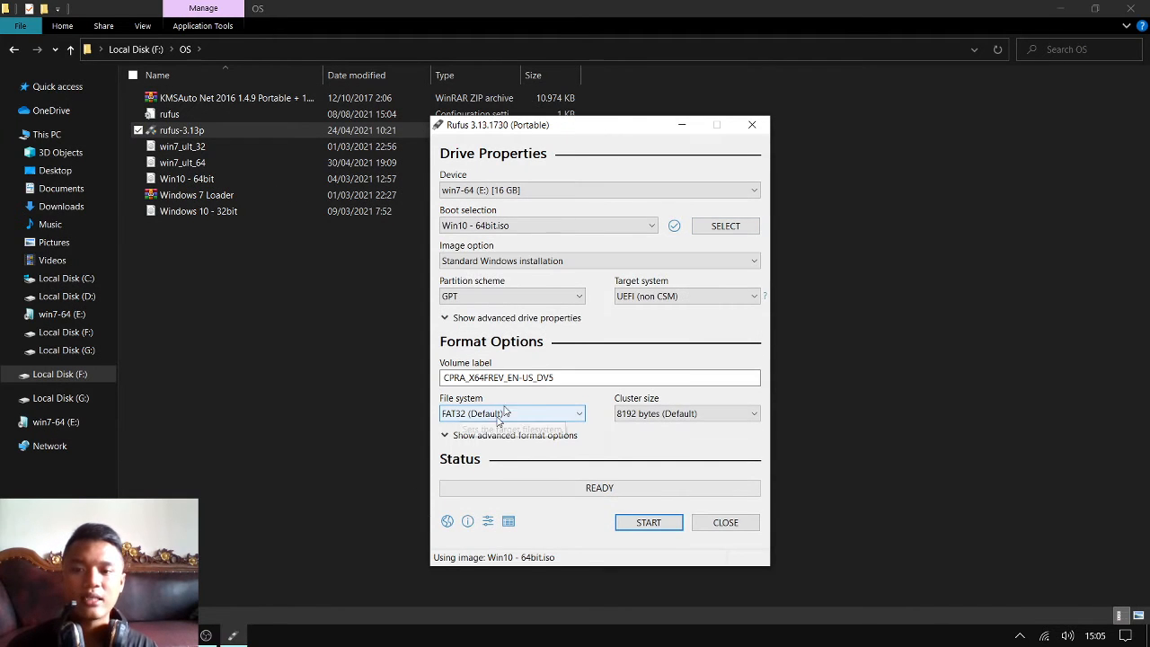
# Try the Windows To Go image option and return to Standard Windows installation
pyautogui.click(545, 261)
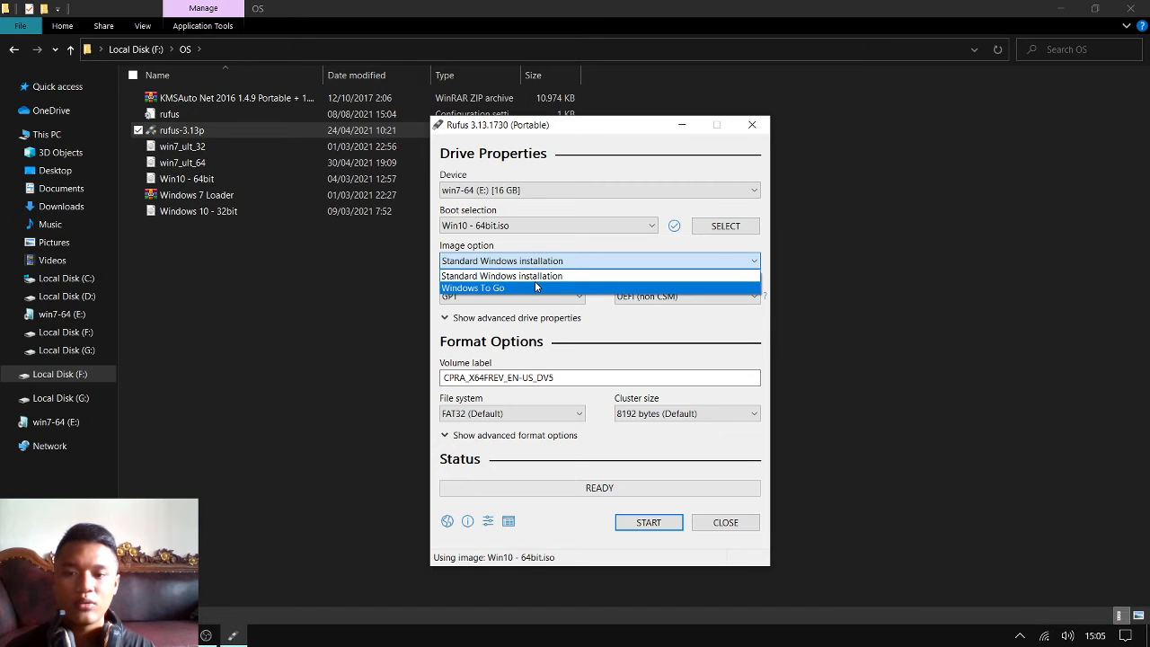
pyautogui.click(537, 286)
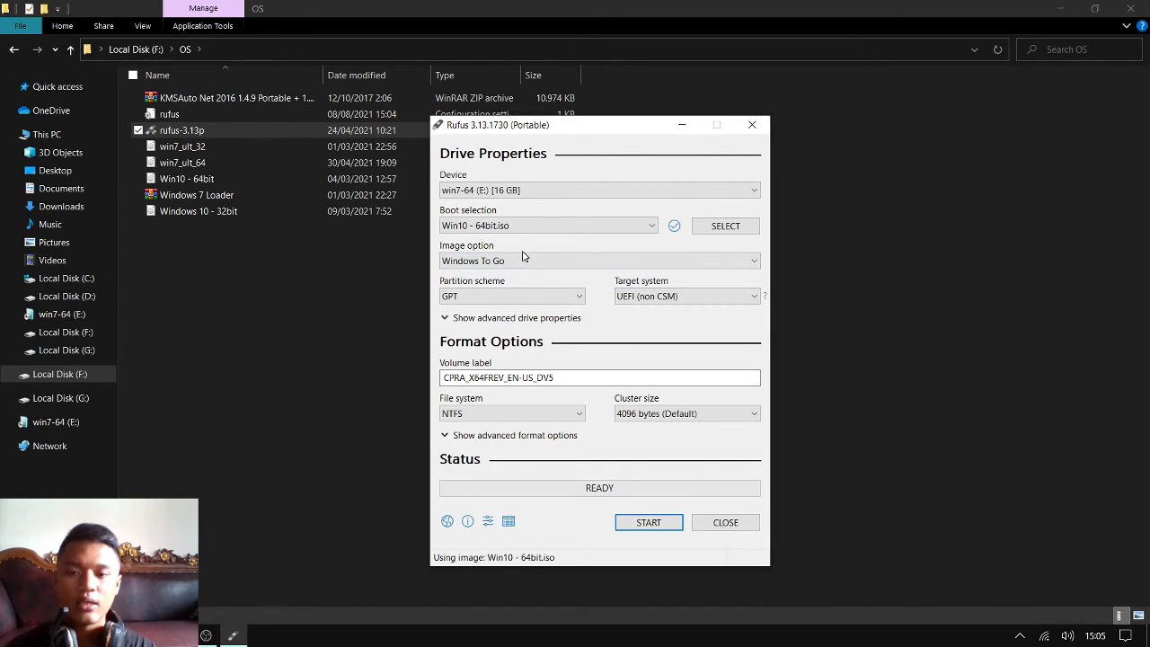
pyautogui.click(527, 262)
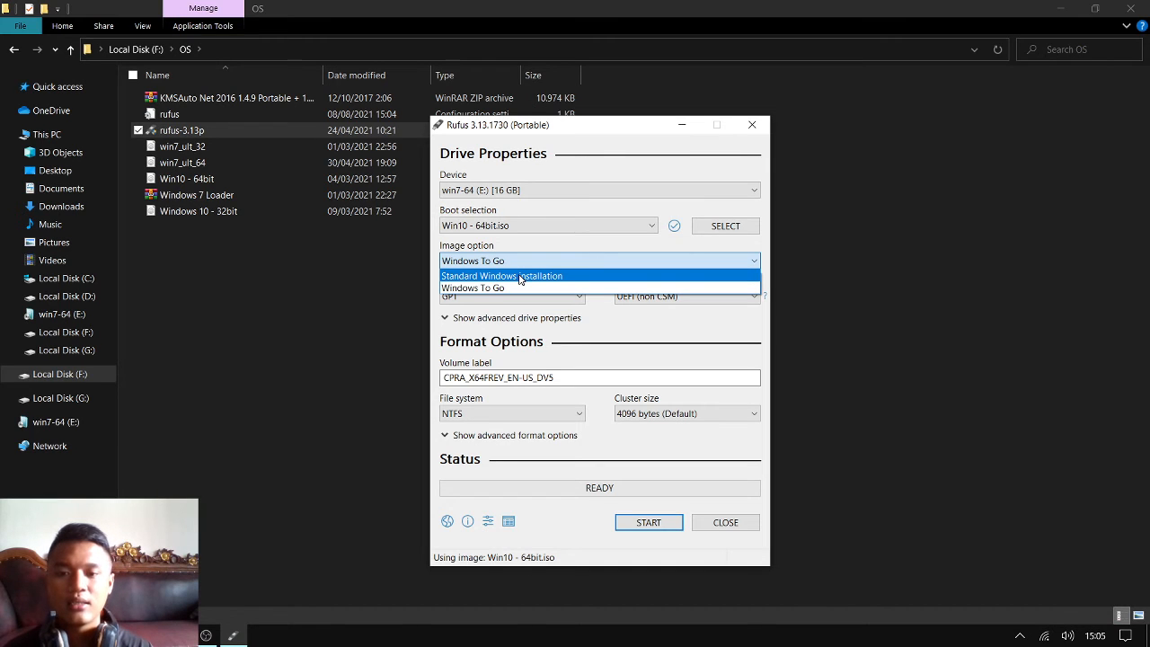
pyautogui.click(521, 276)
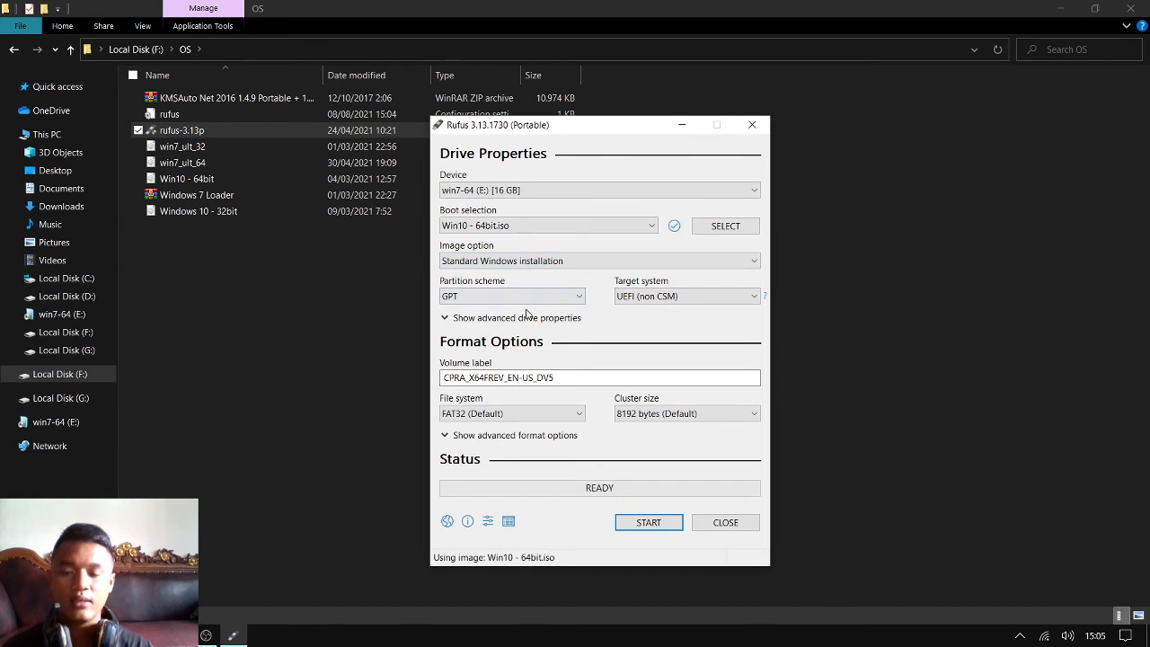
# Review the partition scheme choices and set the partition scheme to MBR
pyautogui.click(527, 299)
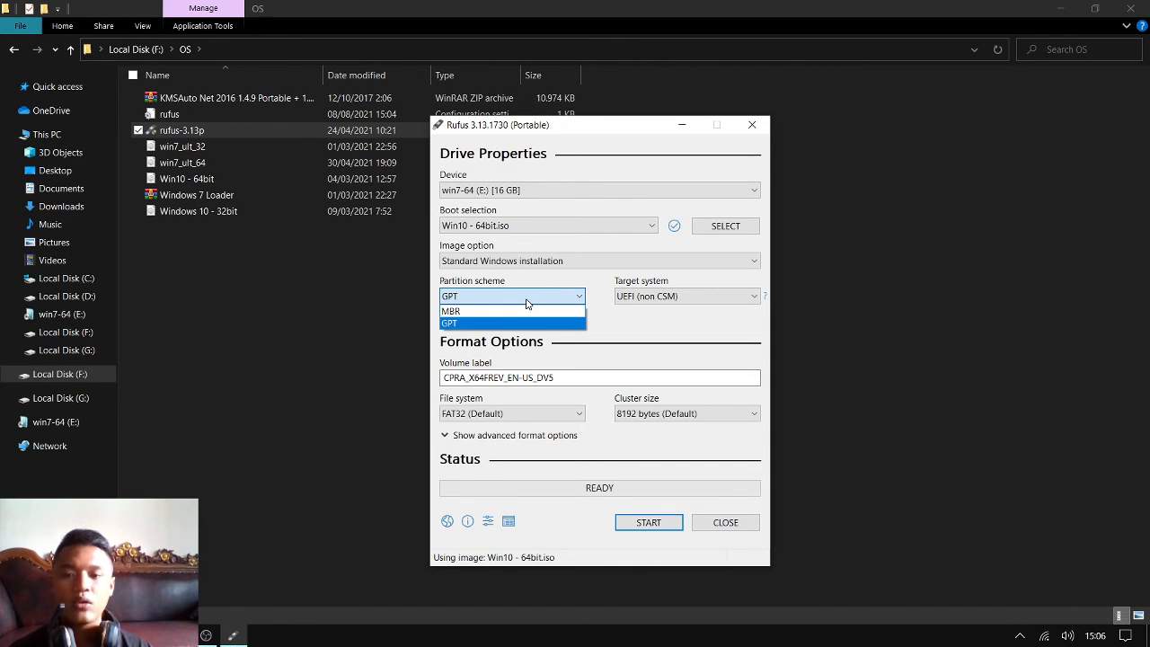
pyautogui.click(527, 304)
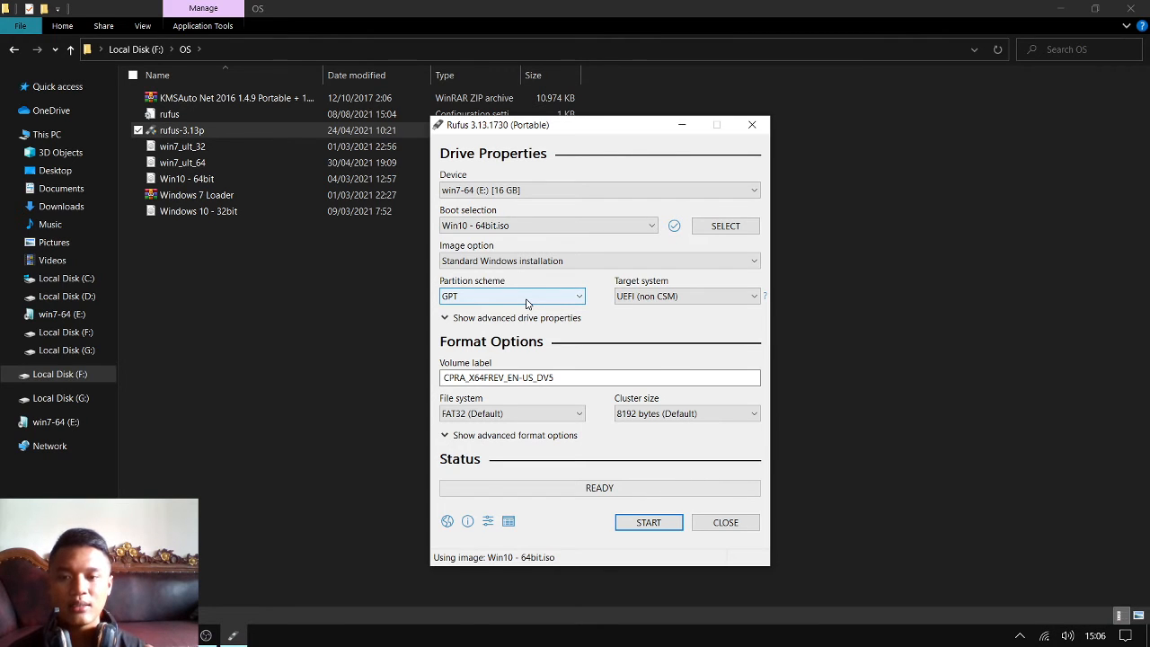
pyautogui.click(528, 304)
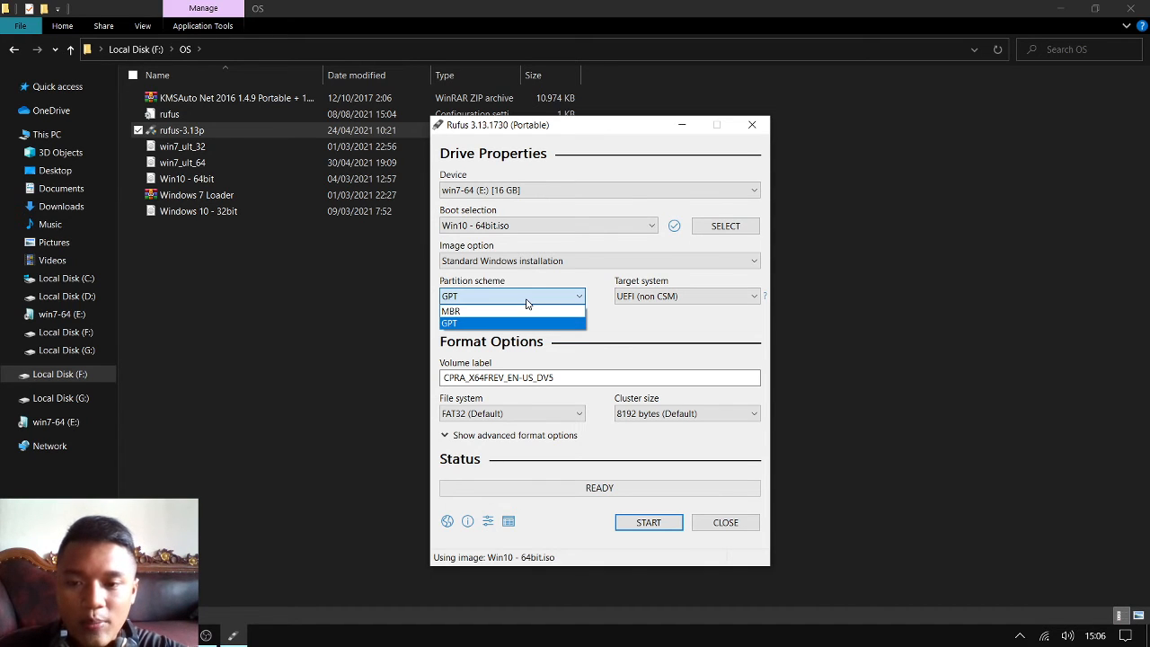
pyautogui.click(519, 312)
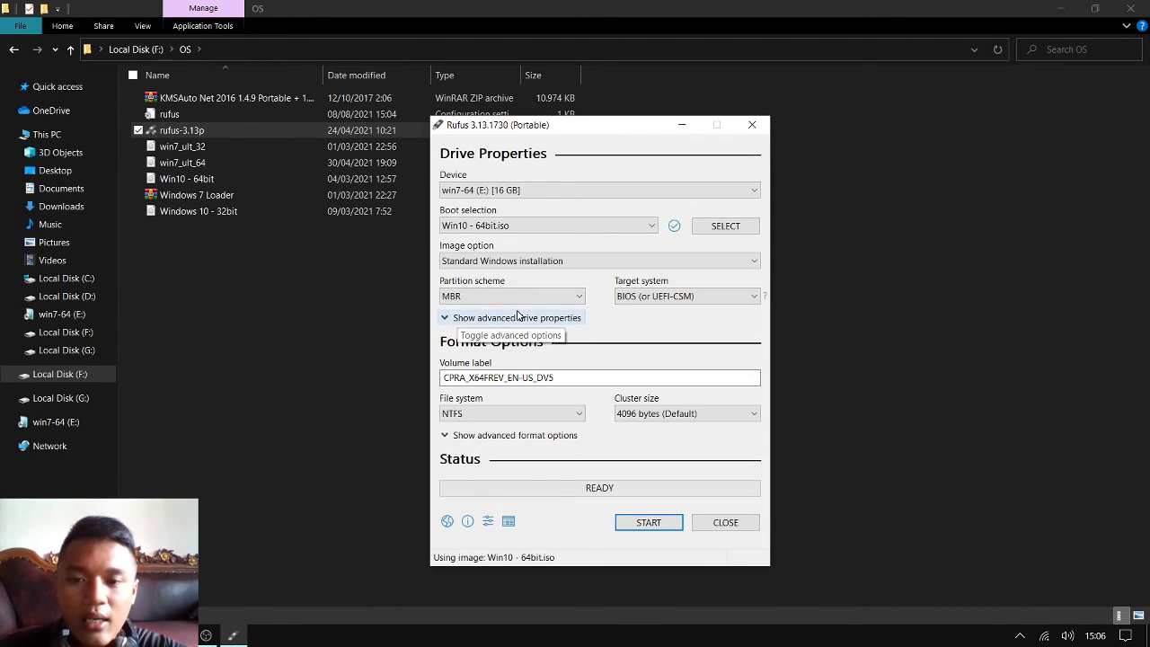
pyautogui.click(527, 298)
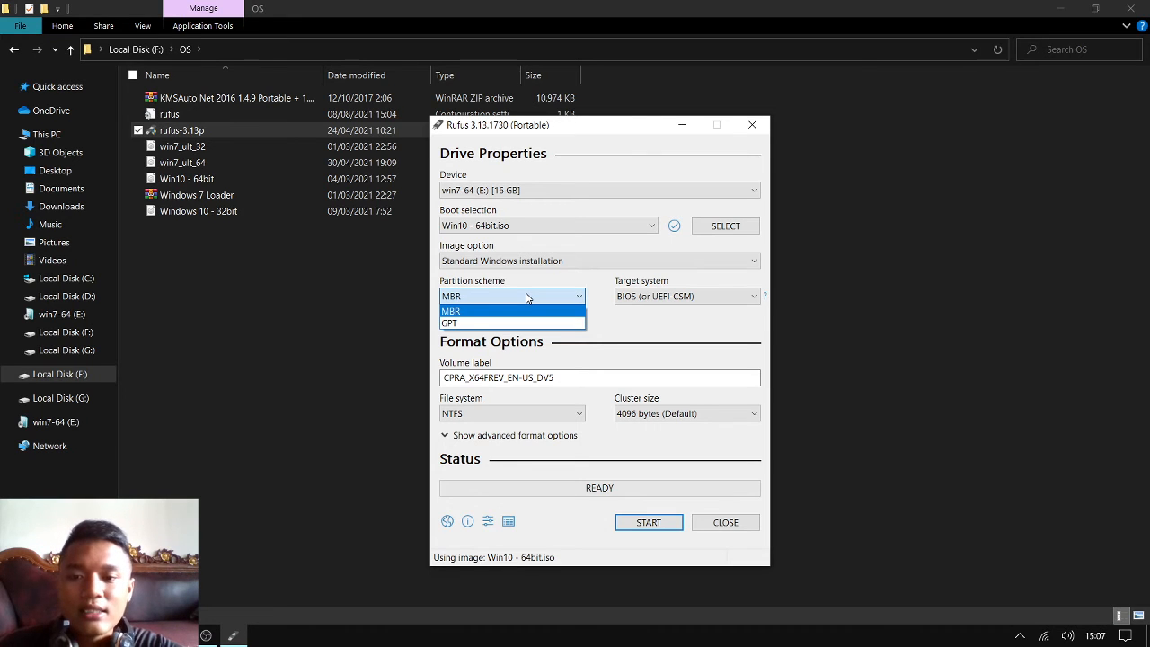
pyautogui.click(521, 312)
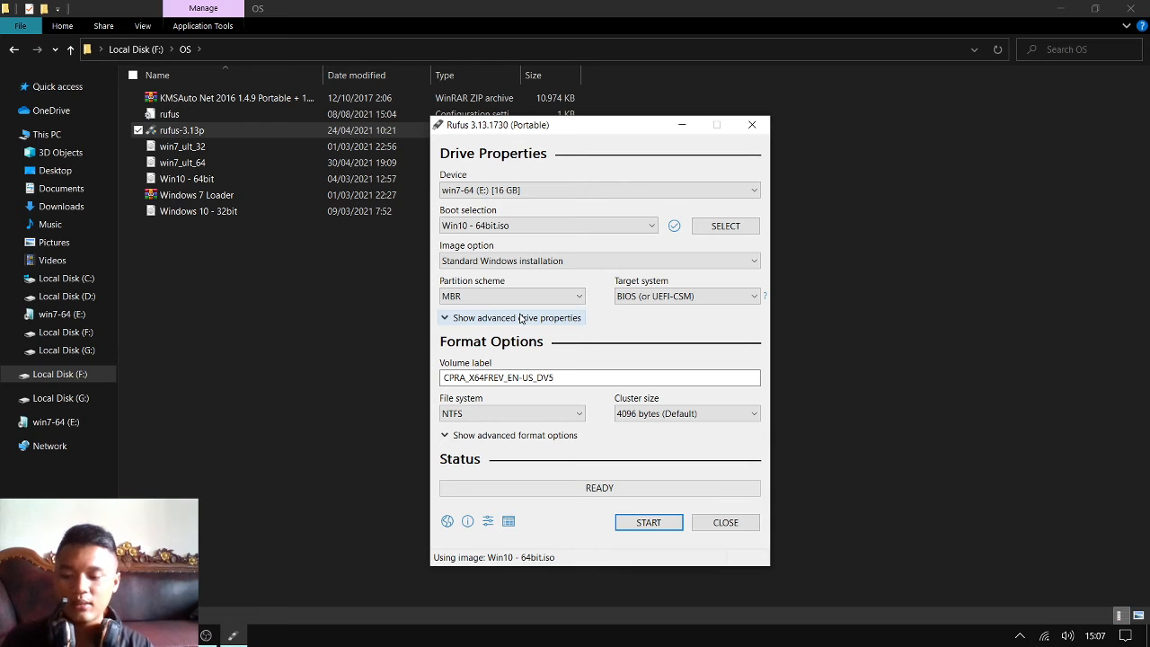
# Search Windows for "disk" and open the Create and format hard disk partitions tool
pyautogui.press('super')
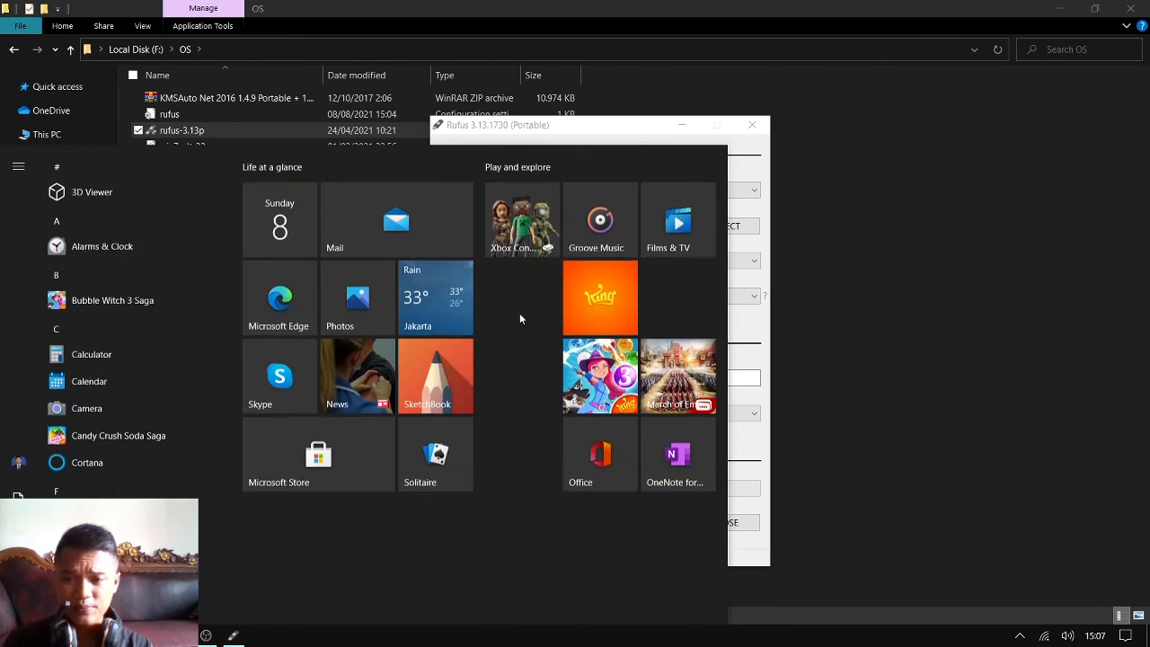
pyautogui.press('super')
pyautogui.press('super')
pyautogui.write('disk')
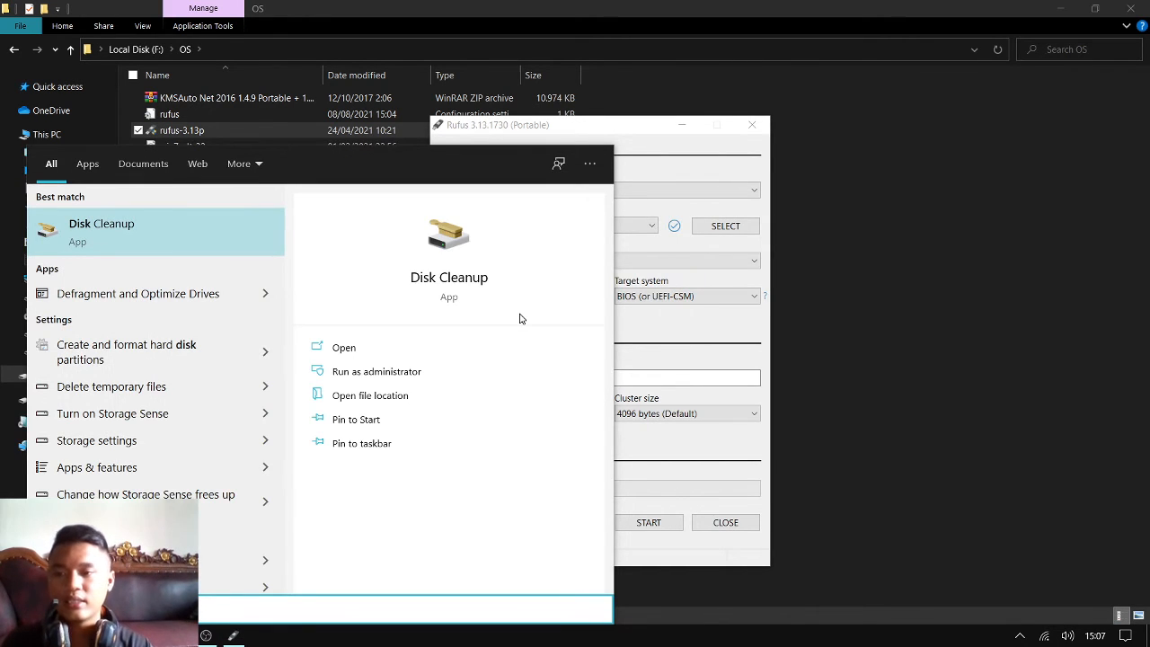
pyautogui.press('Down')
pyautogui.press('Down')
pyautogui.press('Down')
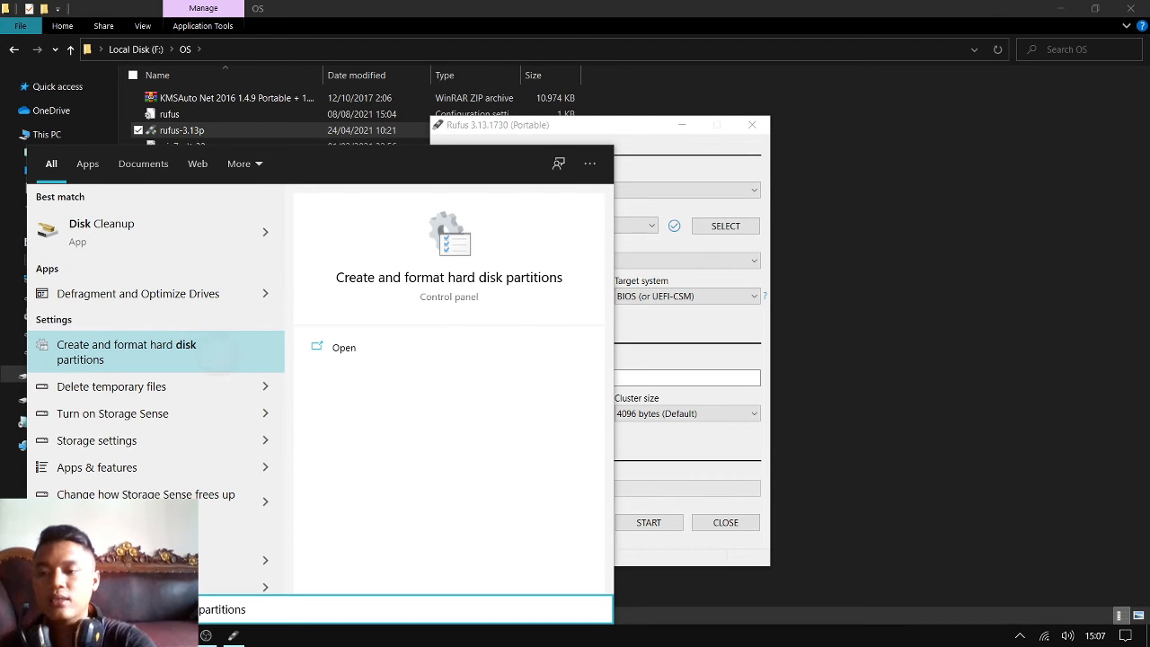
pyautogui.press('Return')
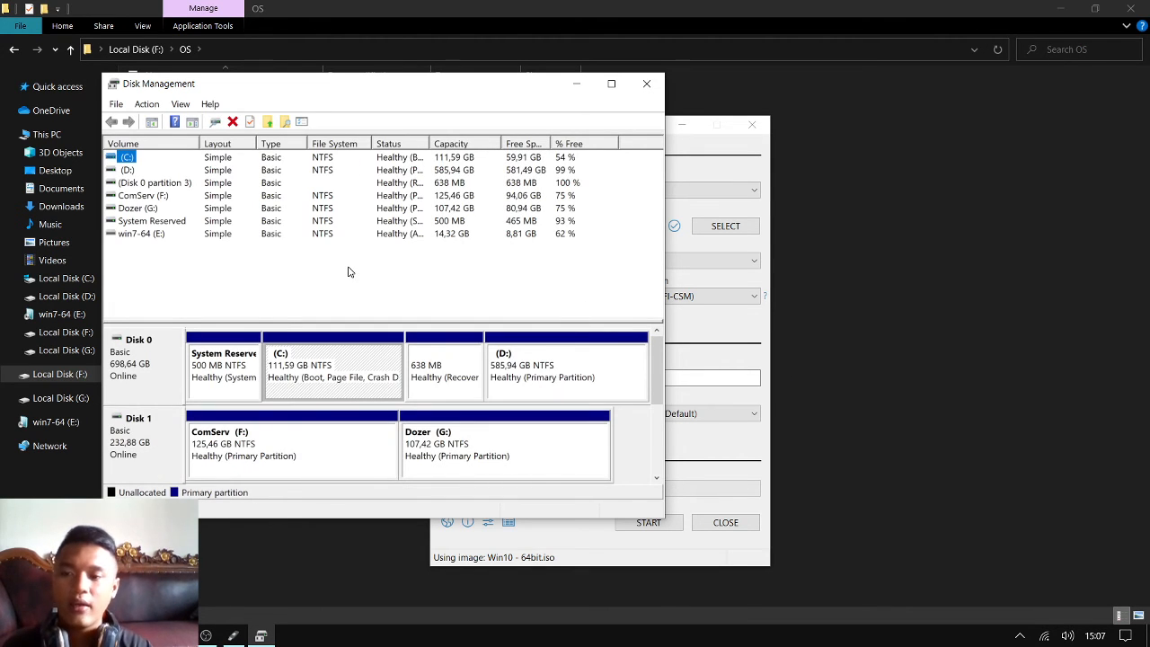
# Check the partition style of Disk 0 in its volume properties, and close Disk Management
pyautogui.click(139, 385)
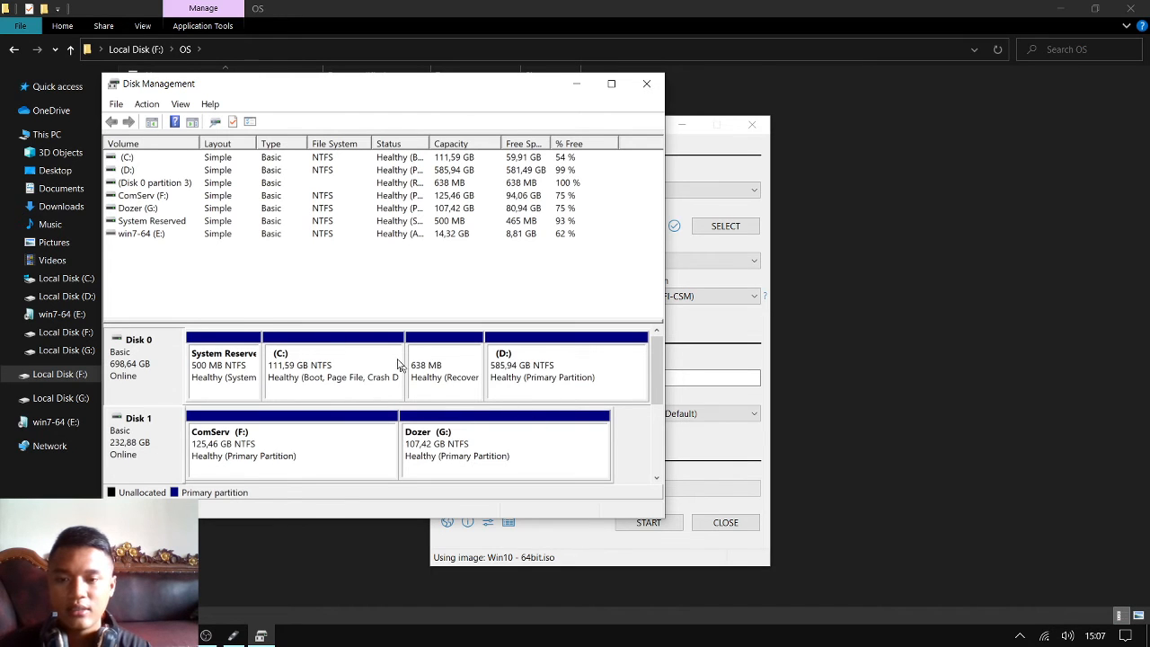
pyautogui.rightClick(142, 374)
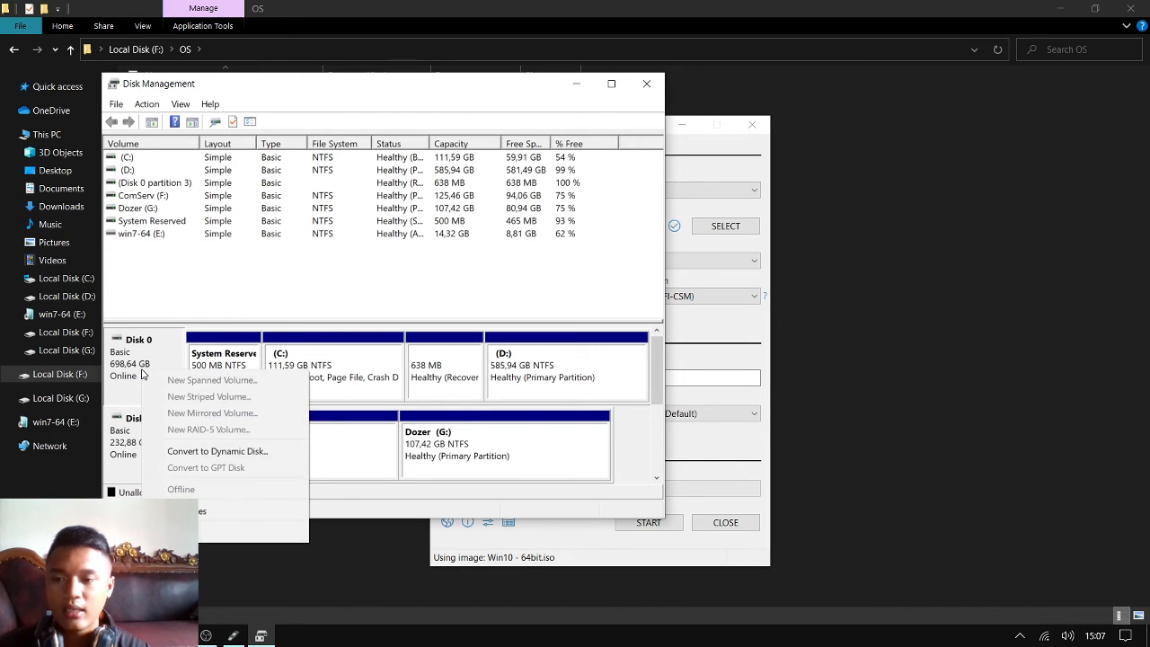
pyautogui.click(187, 512)
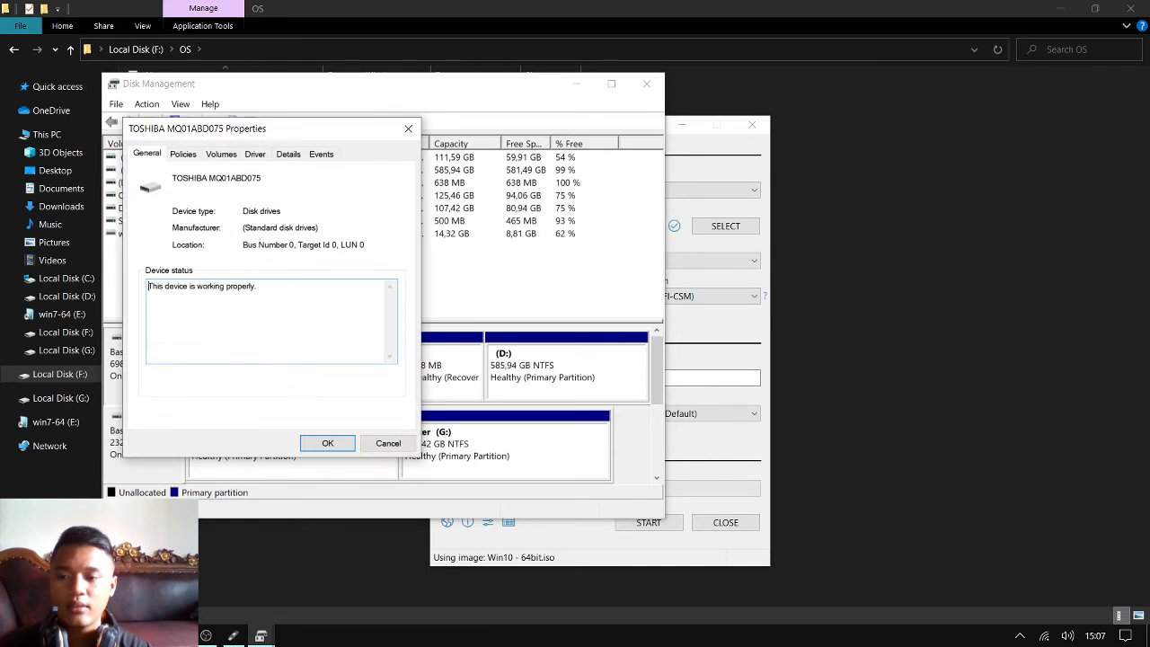
pyautogui.click(190, 160)
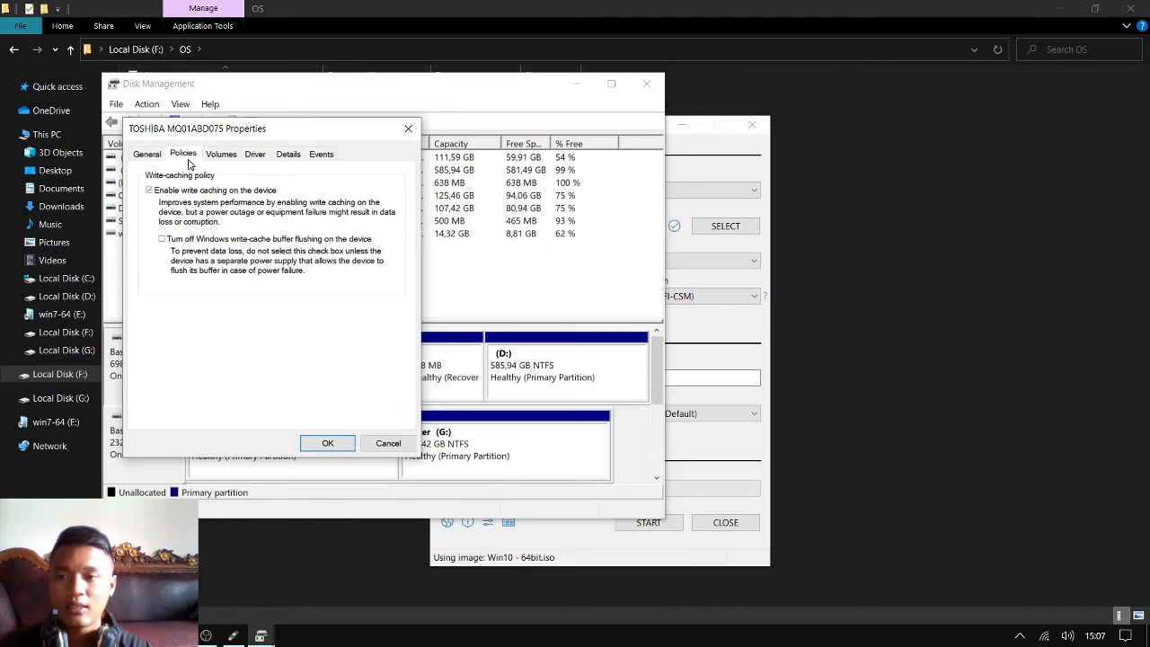
pyautogui.click(243, 160)
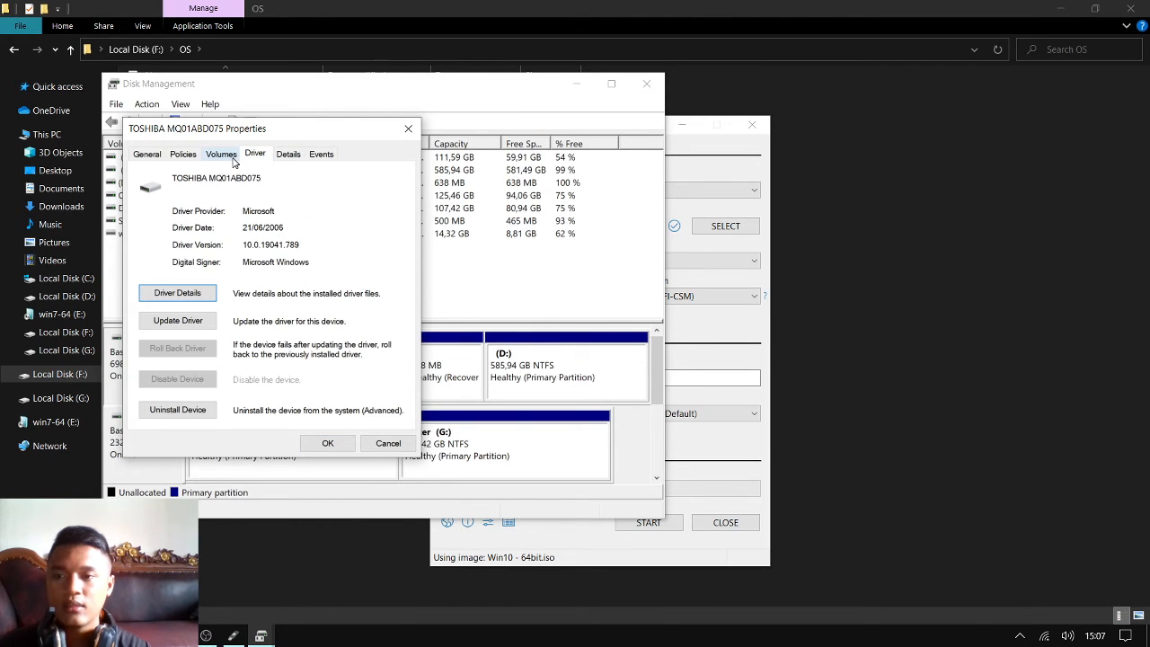
pyautogui.click(232, 158)
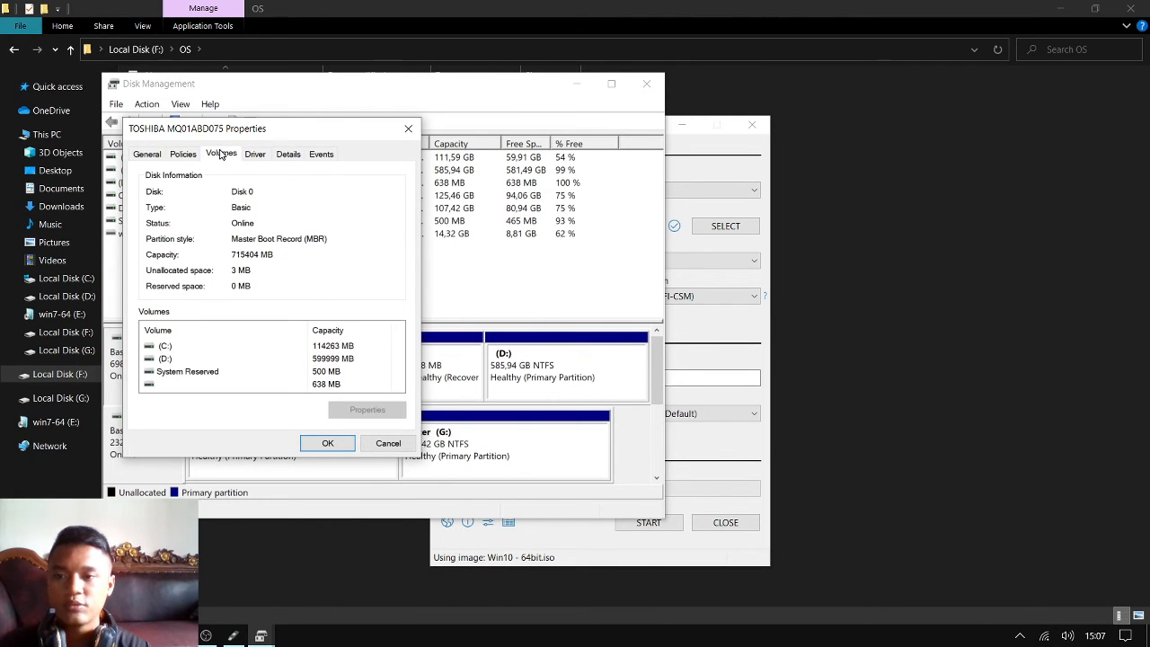
pyautogui.moveTo(224, 132); pyautogui.dragTo(263, 170)
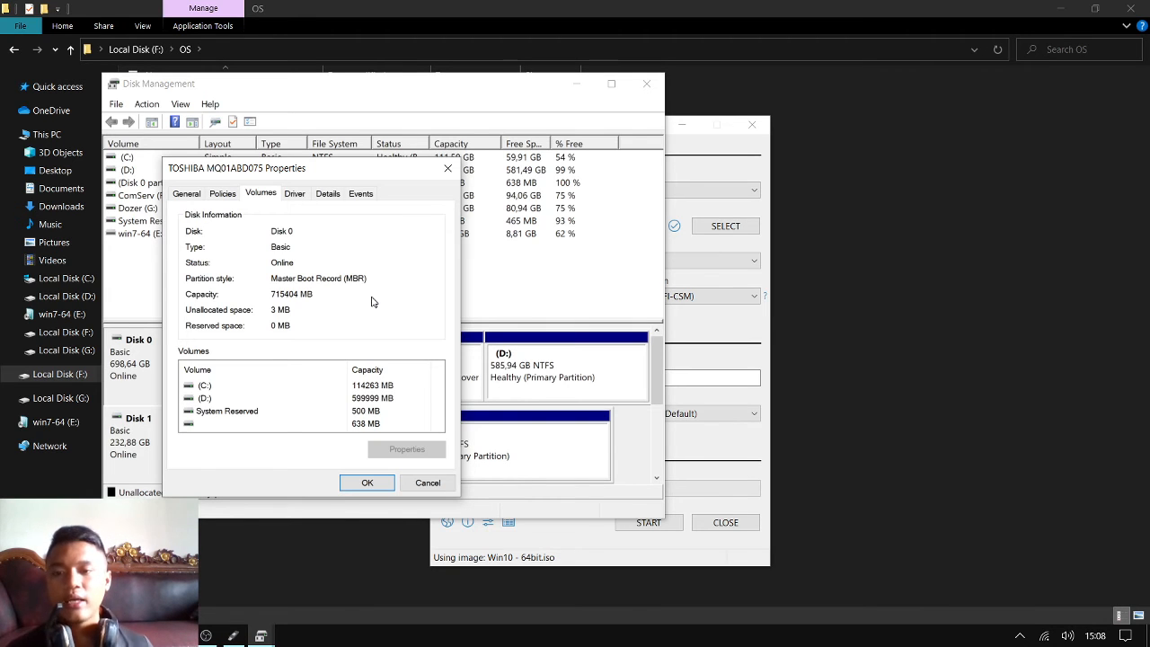
pyautogui.click(369, 484)
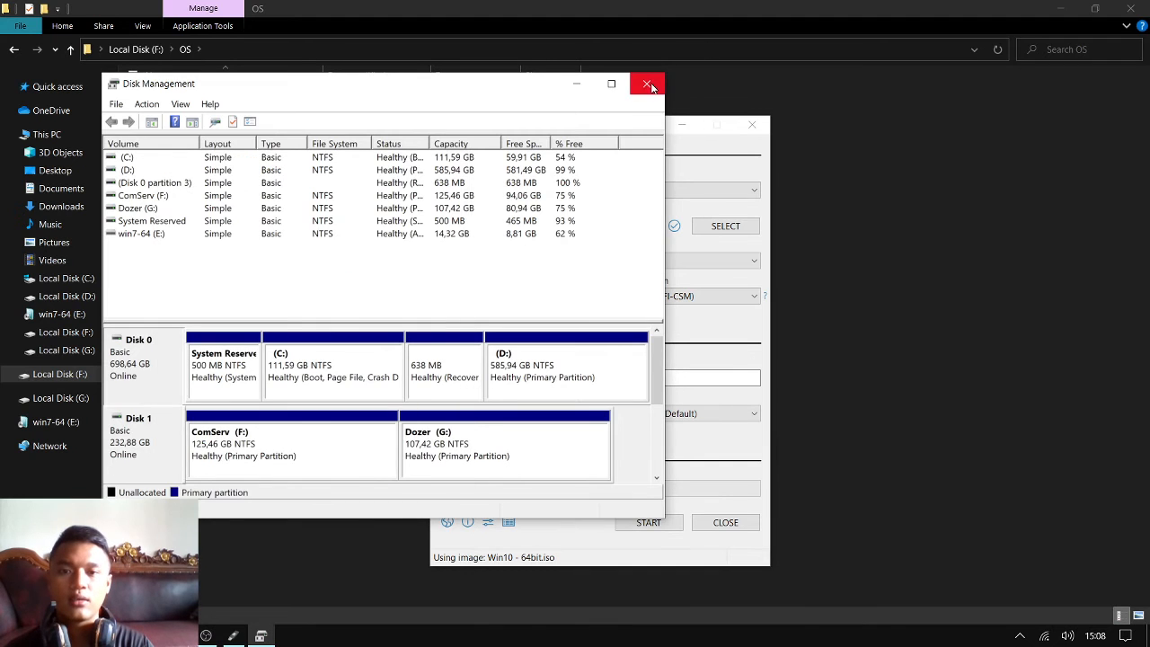
pyautogui.click(648, 85)
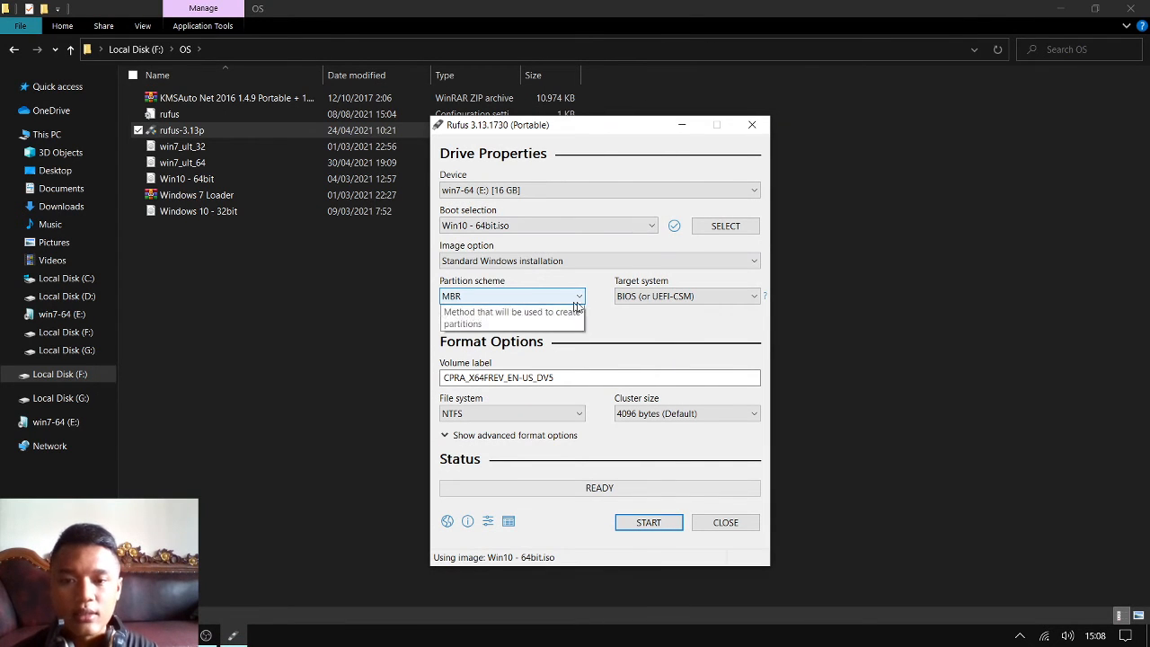
# Replace the volume label of the USB drive with "Windows 10-64bit MBR"
pyautogui.click(575, 383)
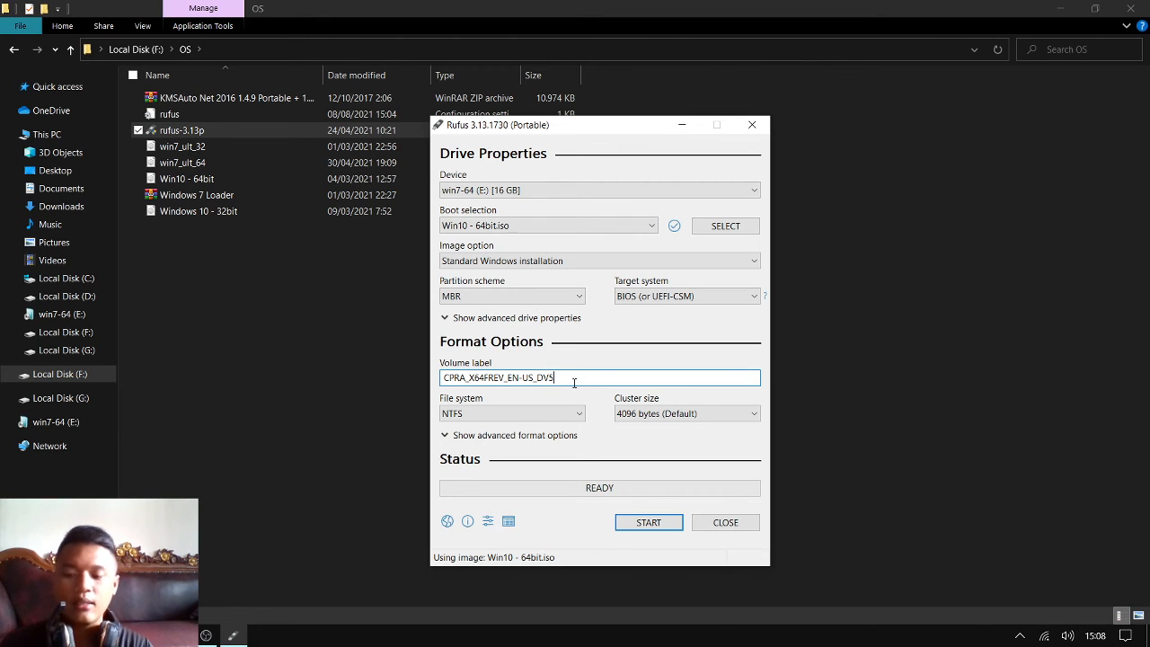
pyautogui.doubleClick(574, 383)
pyautogui.press('BackSpace')
pyautogui.write('Windows')
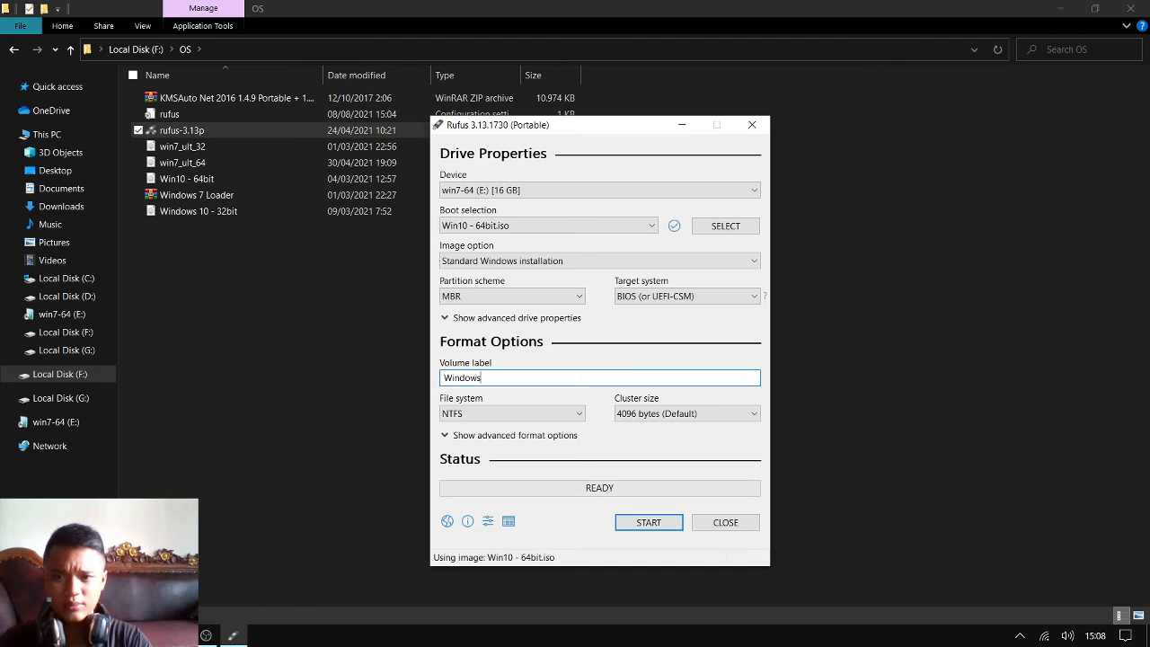
pyautogui.write(' 10')
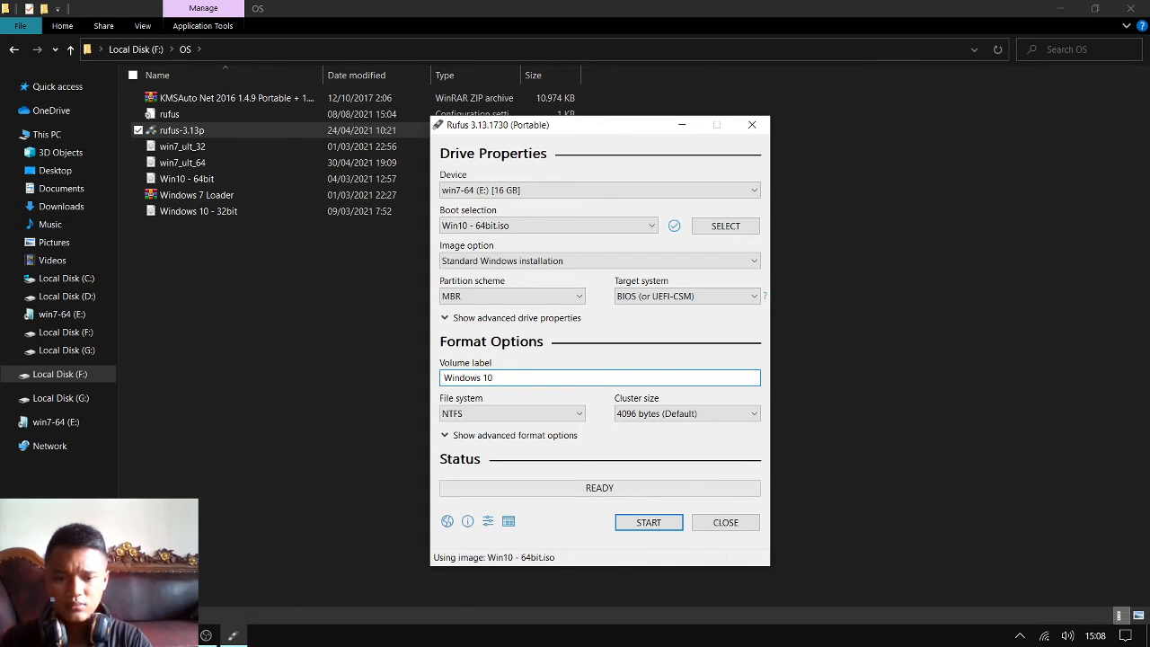
pyautogui.write('-64bit')
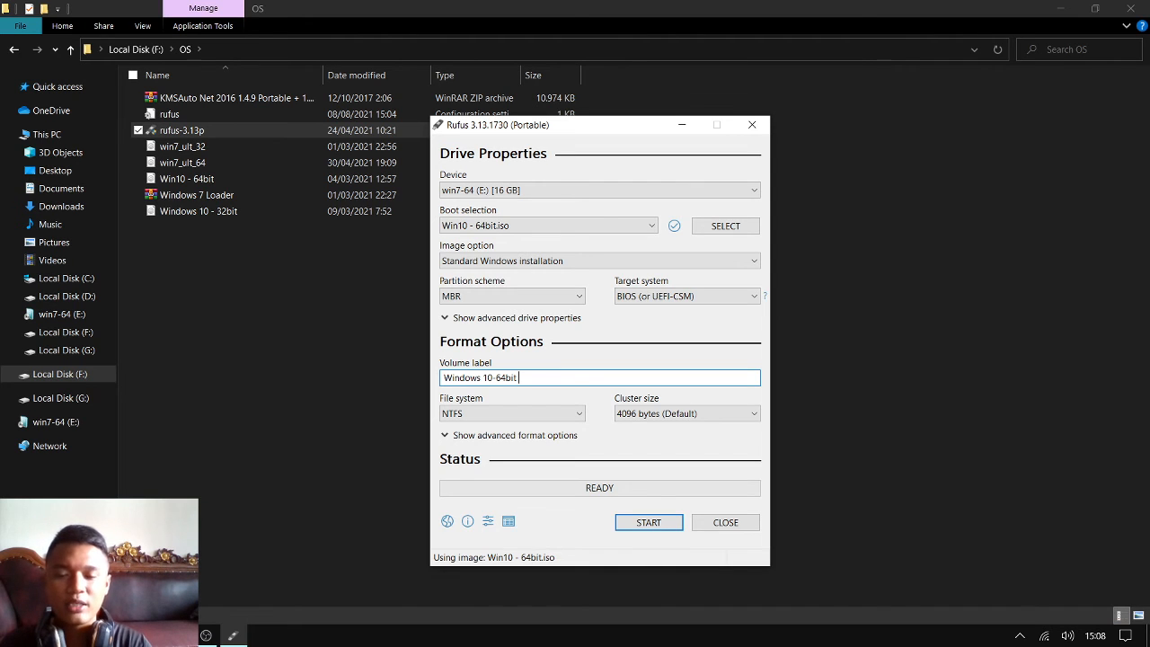
pyautogui.write('MBR')
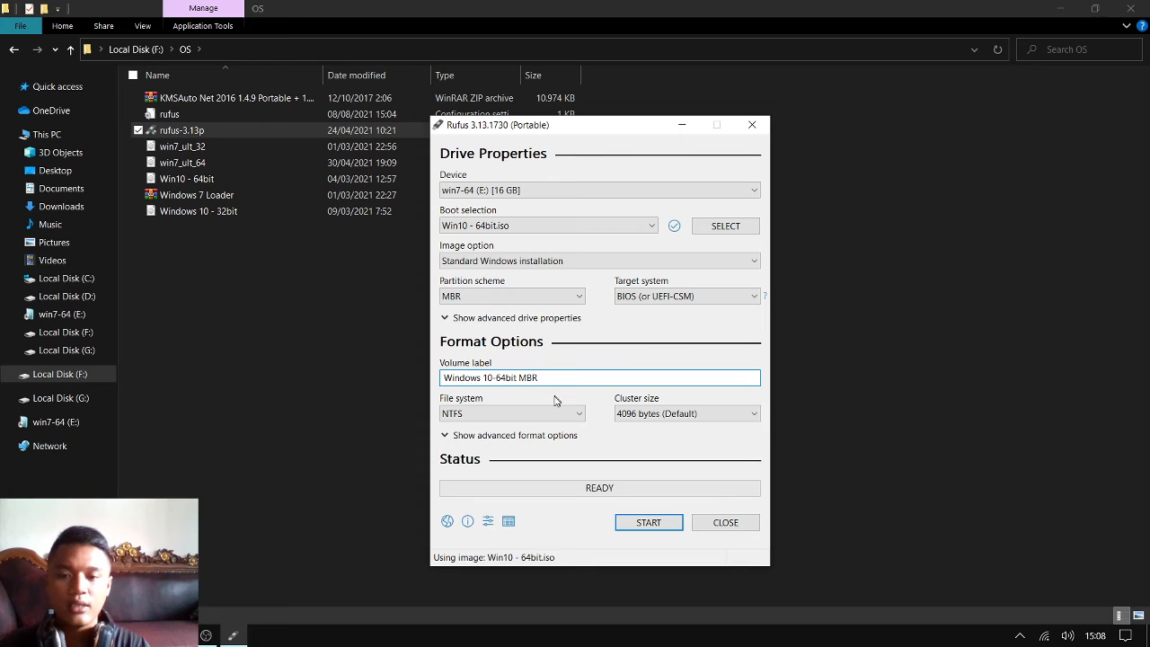
# Start writing the Windows image to the 16 GB USB drive and accept erasing all its data
pyautogui.click(649, 523)
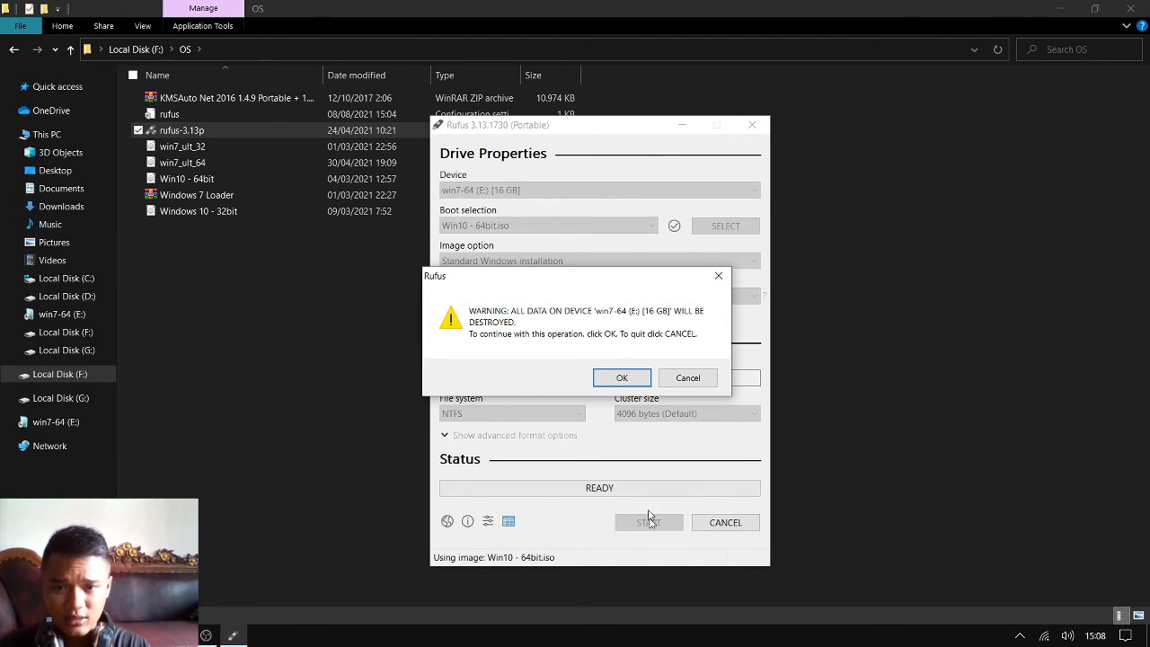
pyautogui.click(621, 379)
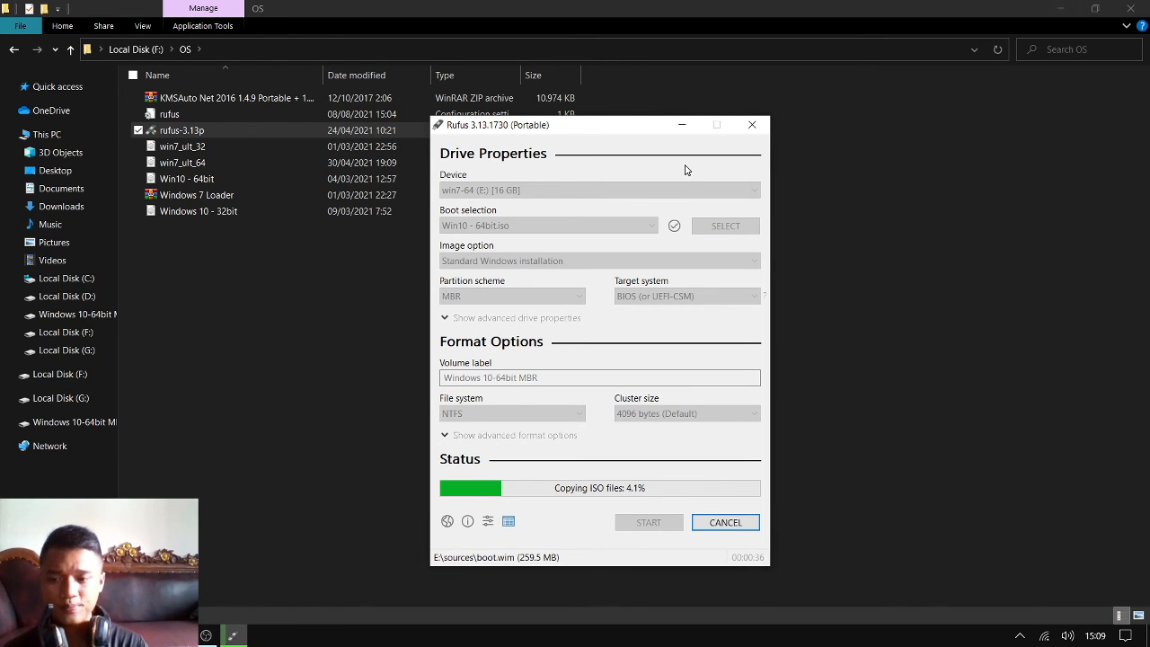
# Close the browser window with the Rufus download page and close the Magnifier
pyautogui.click(122, 635)
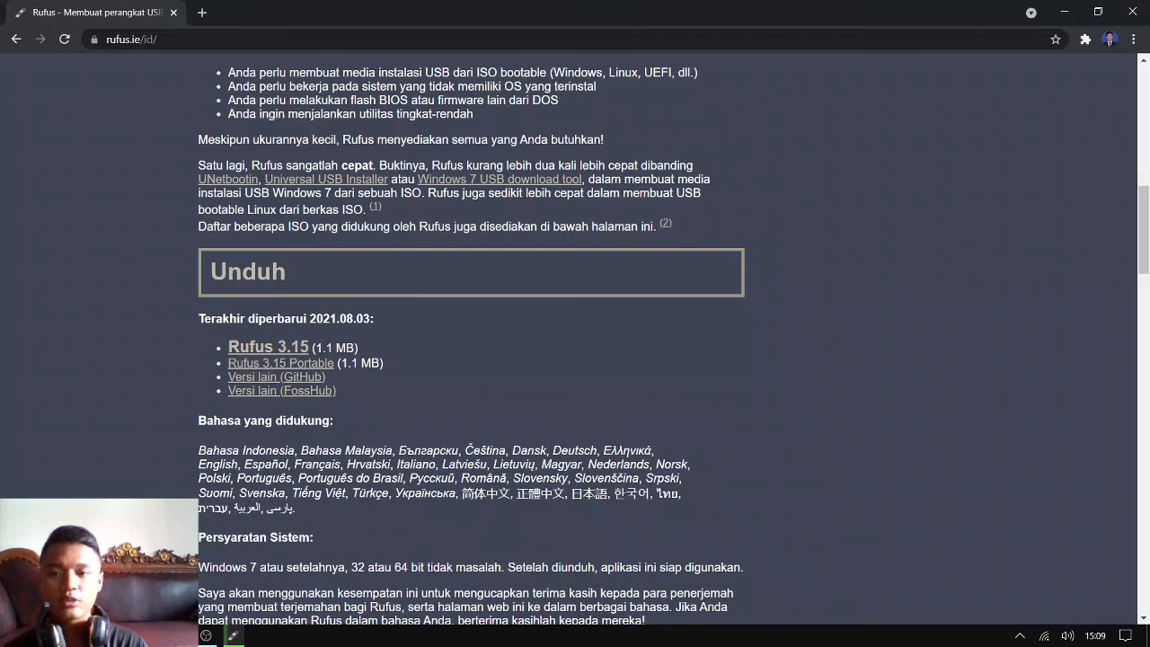
pyautogui.click(1134, 11)
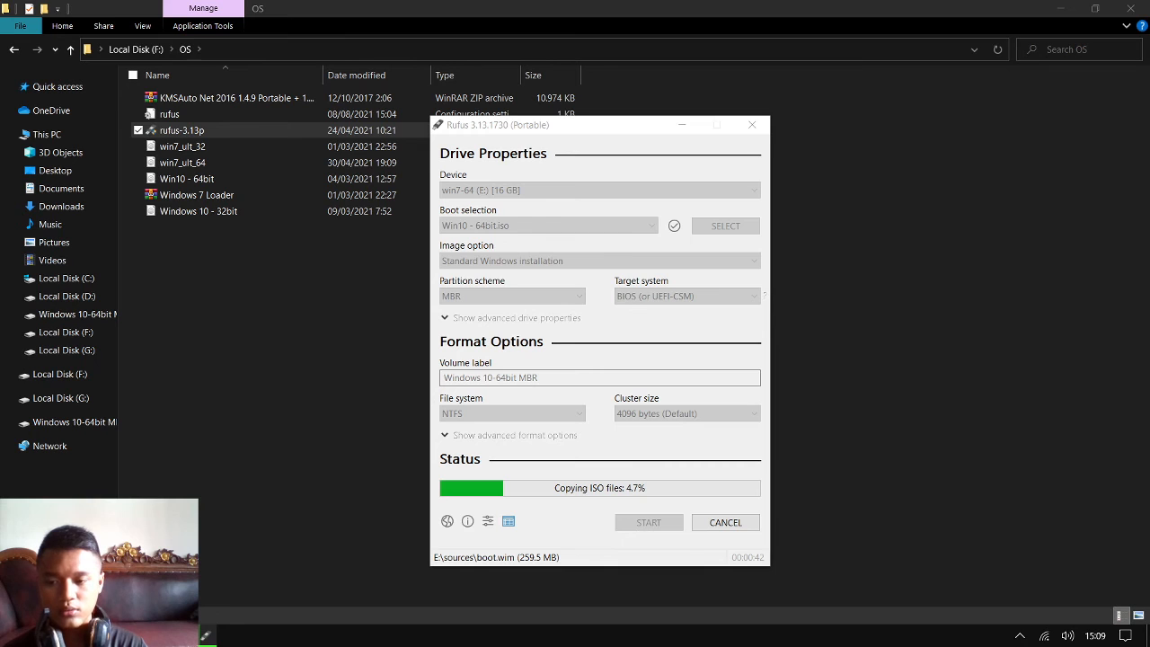
pyautogui.click(164, 635)
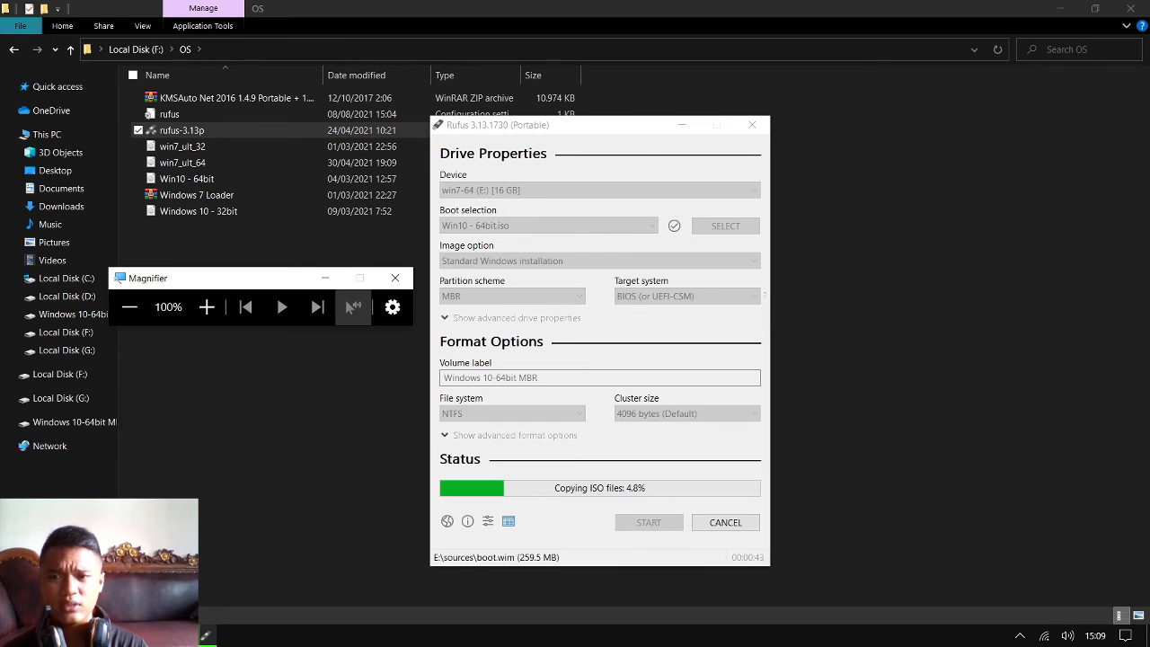
pyautogui.click(396, 280)
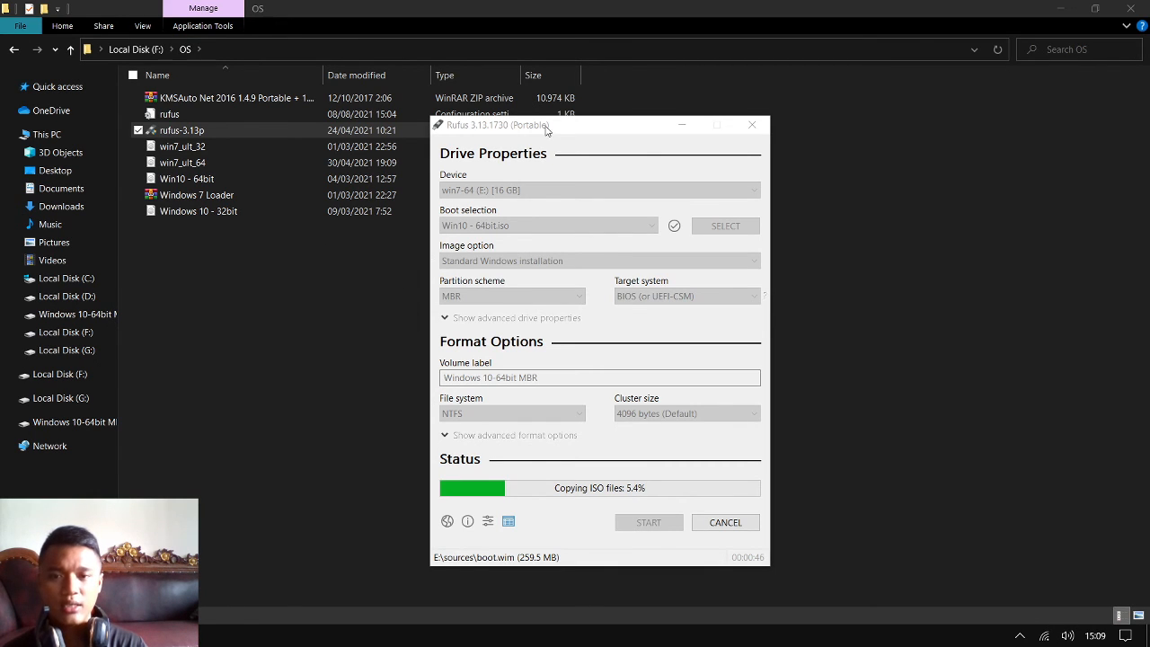
# View the contents of Local Disk (C:), and return to the Rufus window to check the copying progress
pyautogui.moveTo(545, 131); pyautogui.dragTo(499, 119)
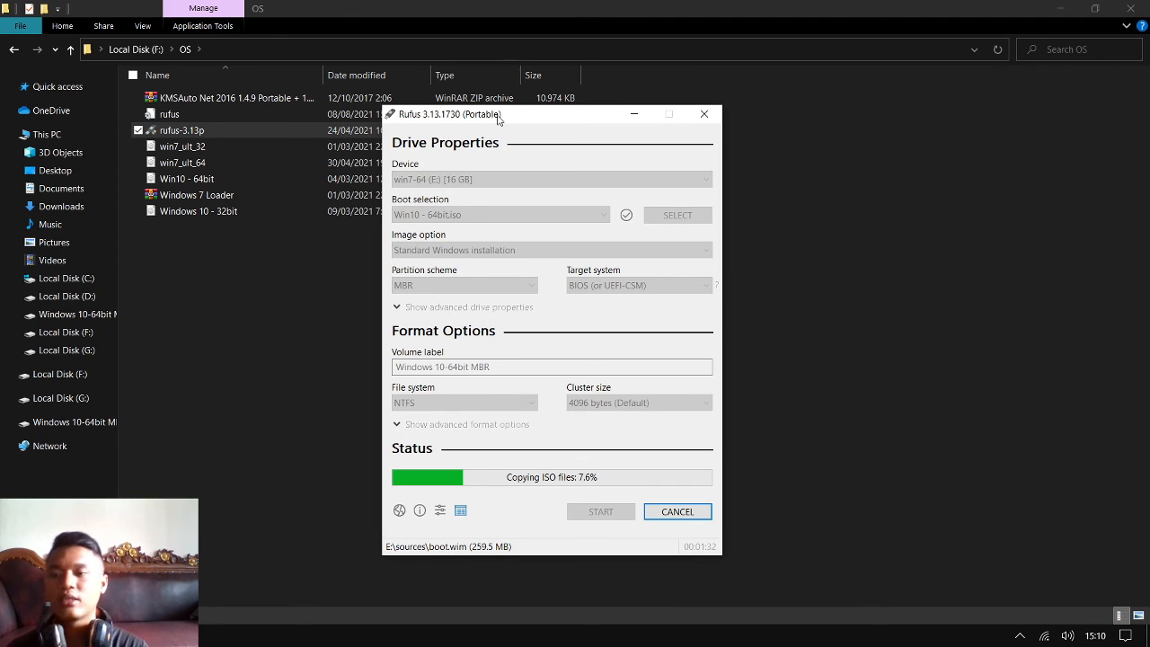
pyautogui.click(71, 279)
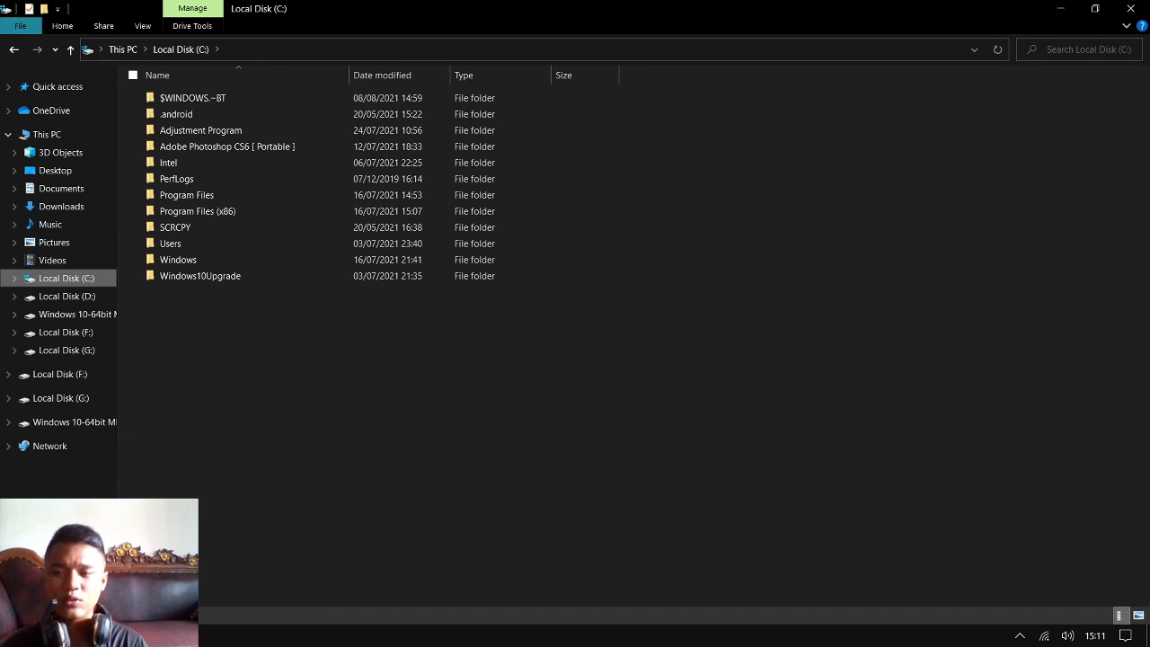
pyautogui.click(156, 635)
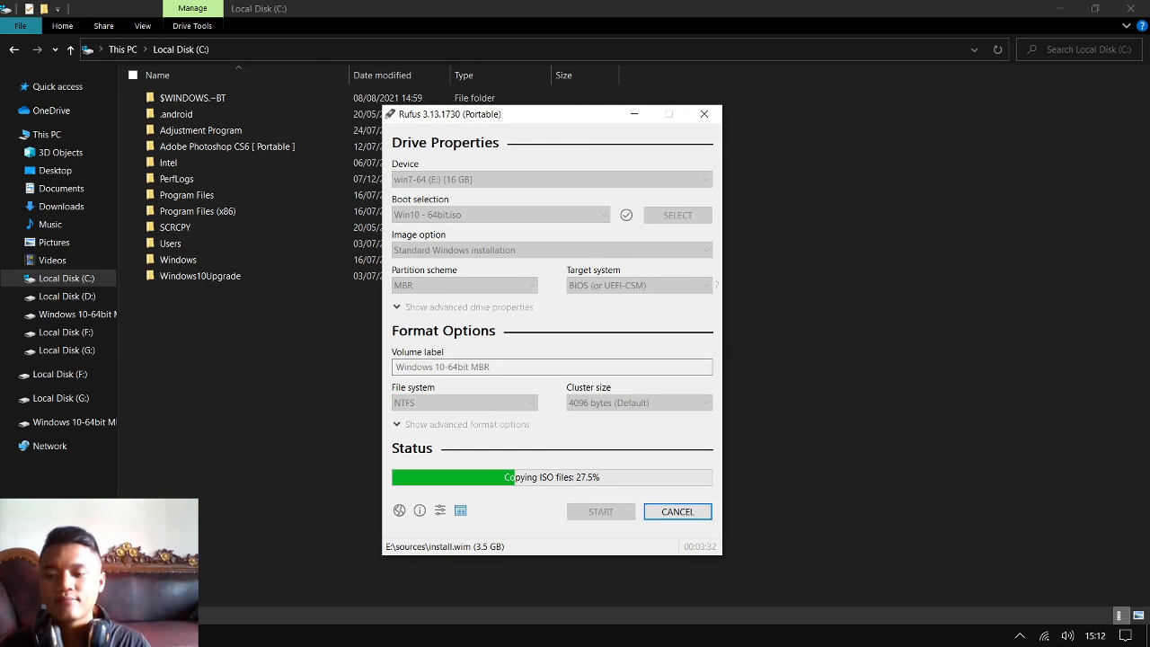
pyautogui.click(153, 636)
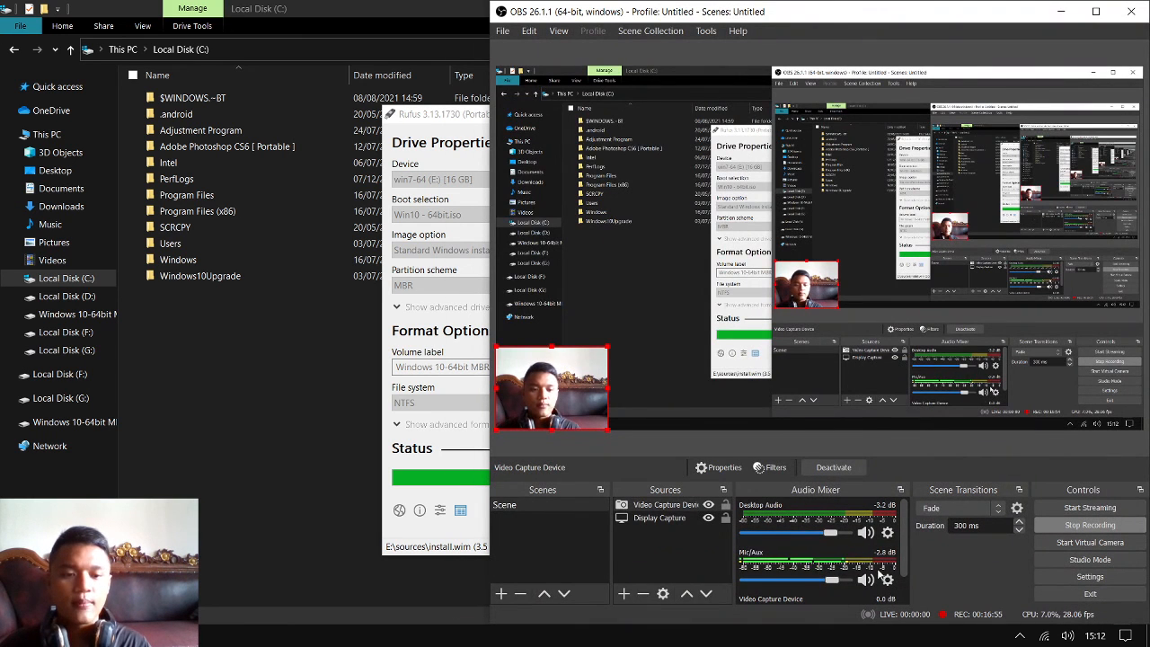